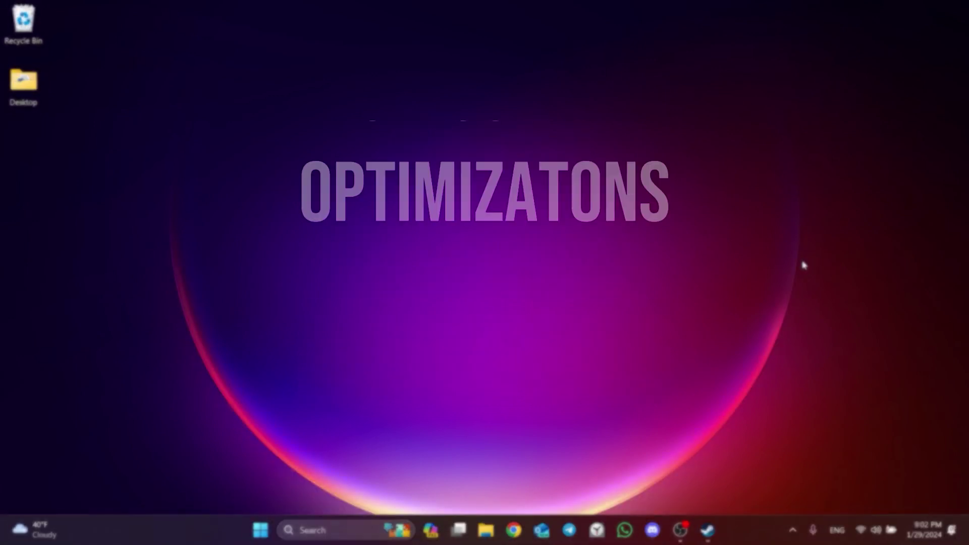
Switch to Steam and browse Enshrouded's local files to open its installation folder.
left_click(708, 536)
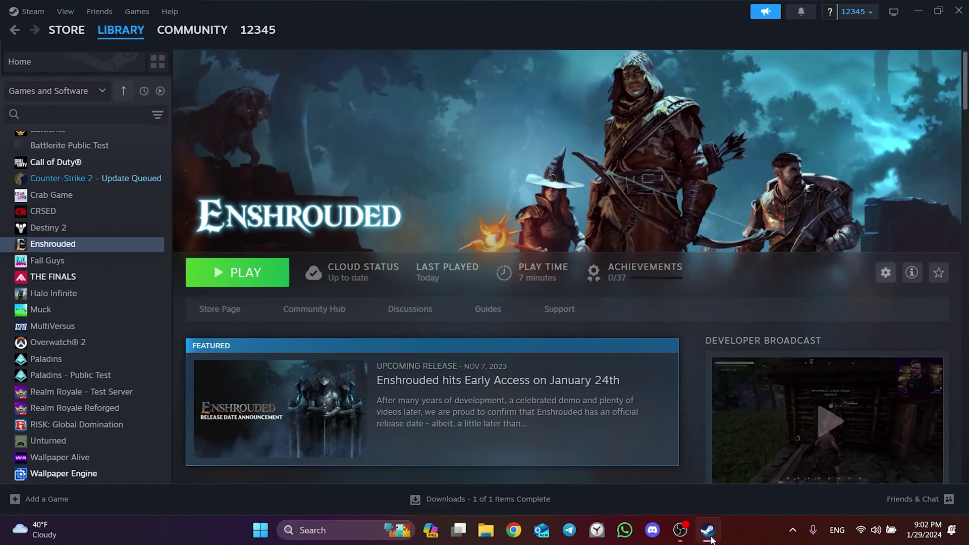
right_click(46, 249)
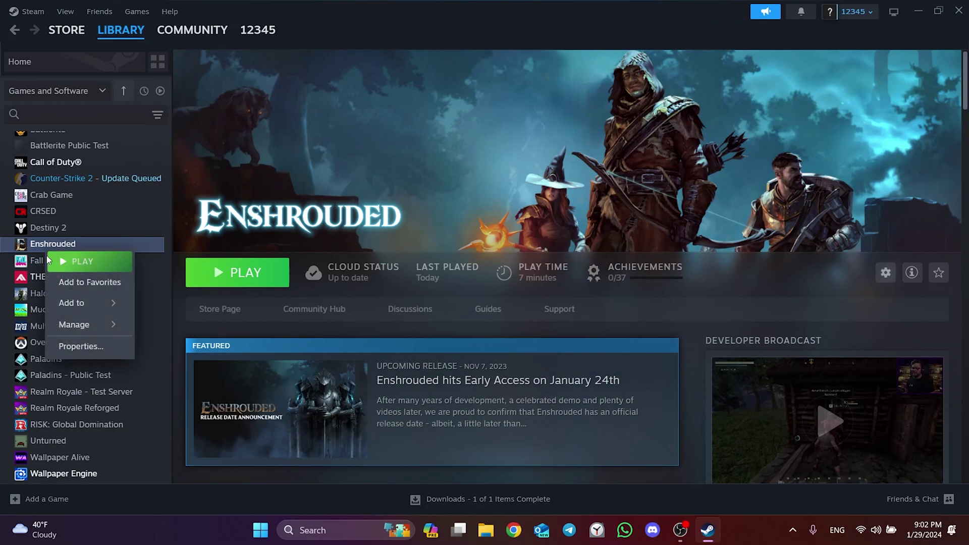
mouse_move(73, 327)
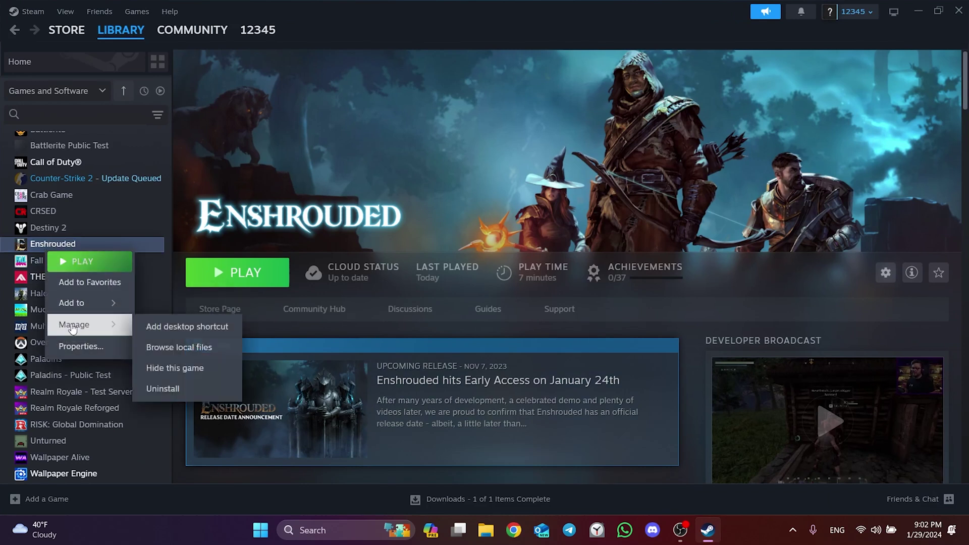
left_click(178, 348)
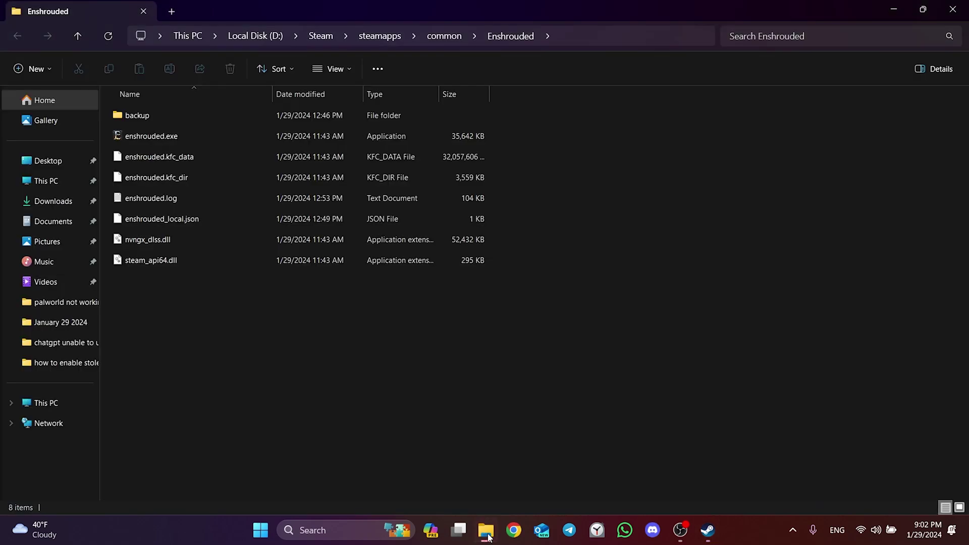
Disable fullscreen optimizations in the compatibility properties of enshrouded.exe, applying and confirming the change.
right_click(132, 138)
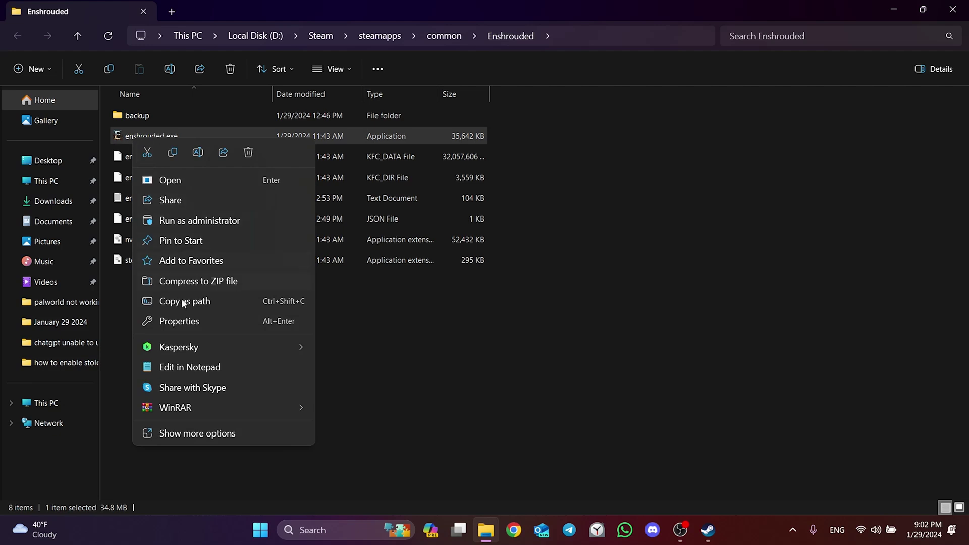
left_click(182, 325)
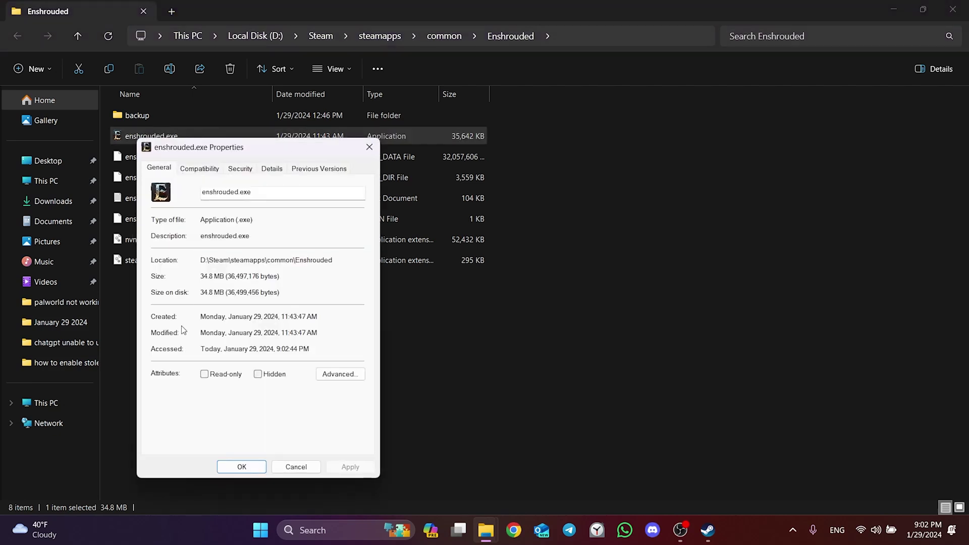
left_click(194, 172)
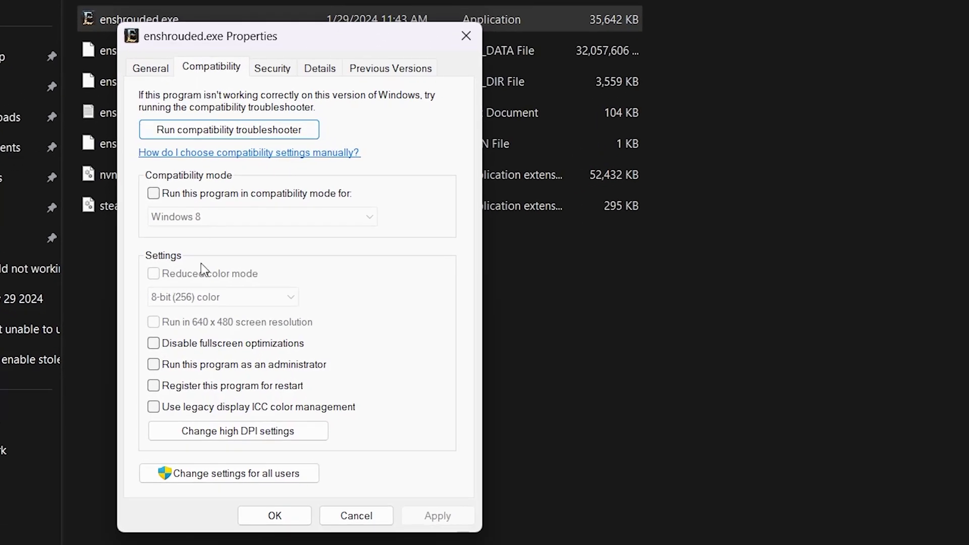
left_click(164, 348)
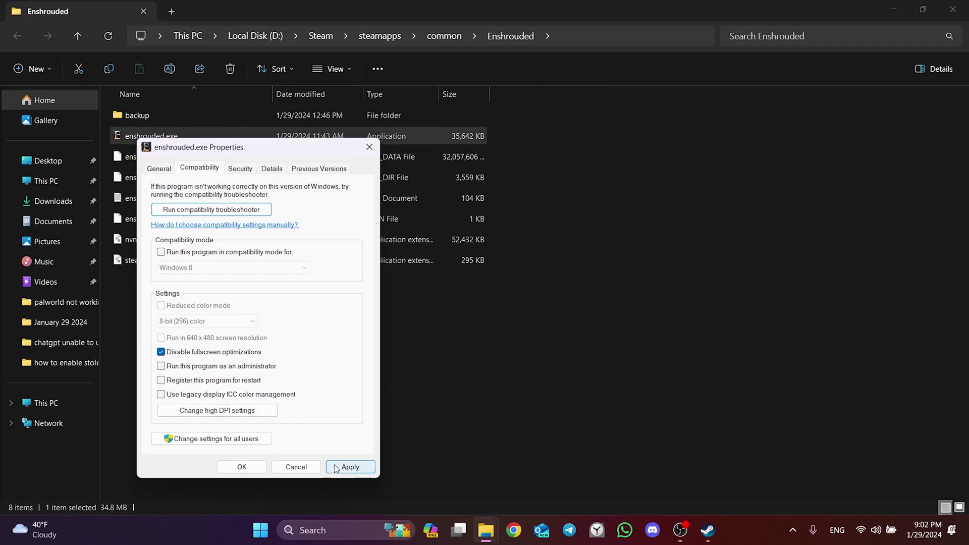
left_click(337, 467)
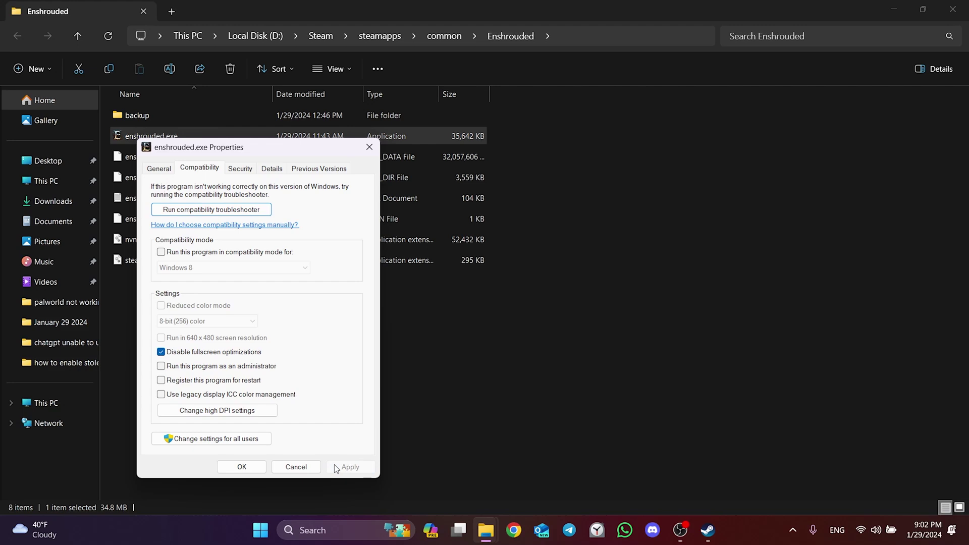
left_click(248, 468)
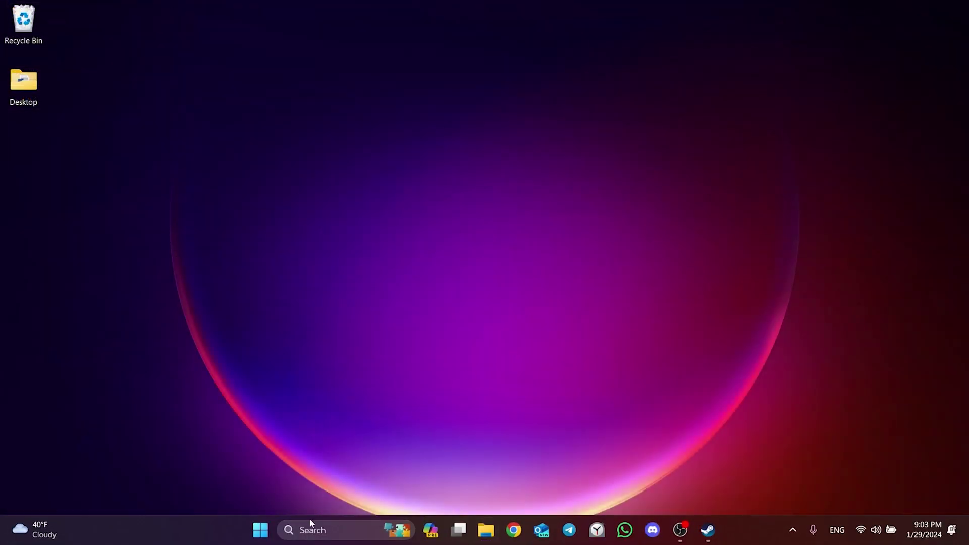
Search Windows for "grap" and open the Graphics settings page.
left_click(310, 519)
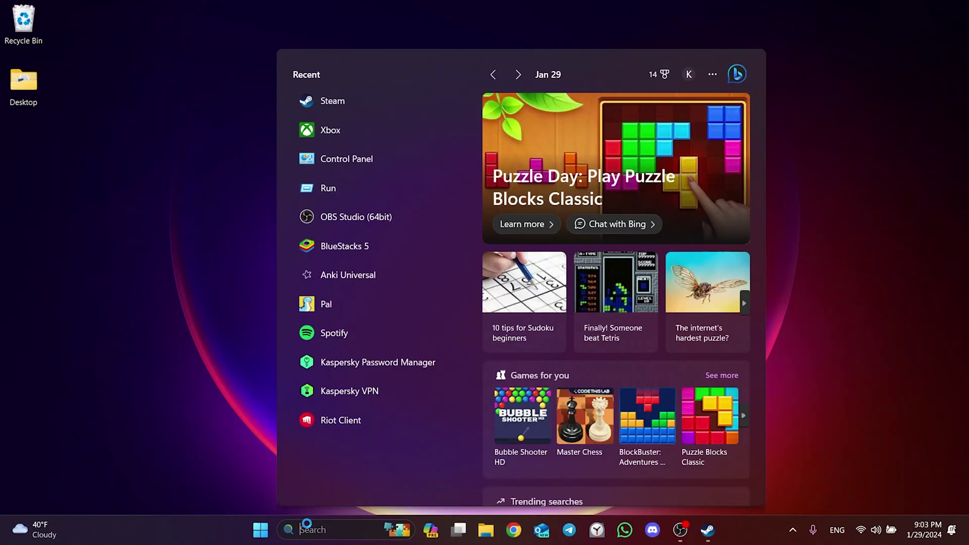
type("grap")
key("Return")
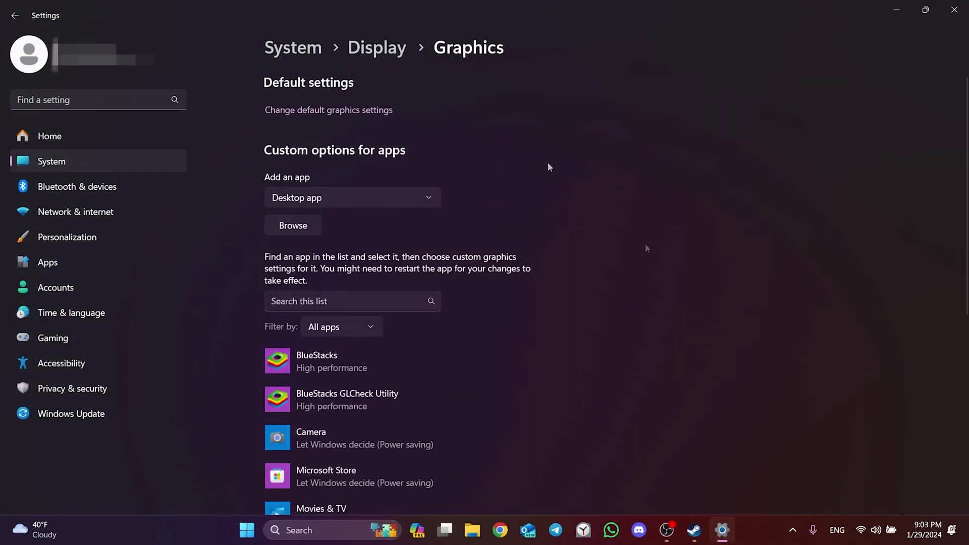
Add enshrouded.exe from D:\Steam\steamapps\common\Enshrouded as a desktop app to the custom graphics options.
left_click(292, 228)
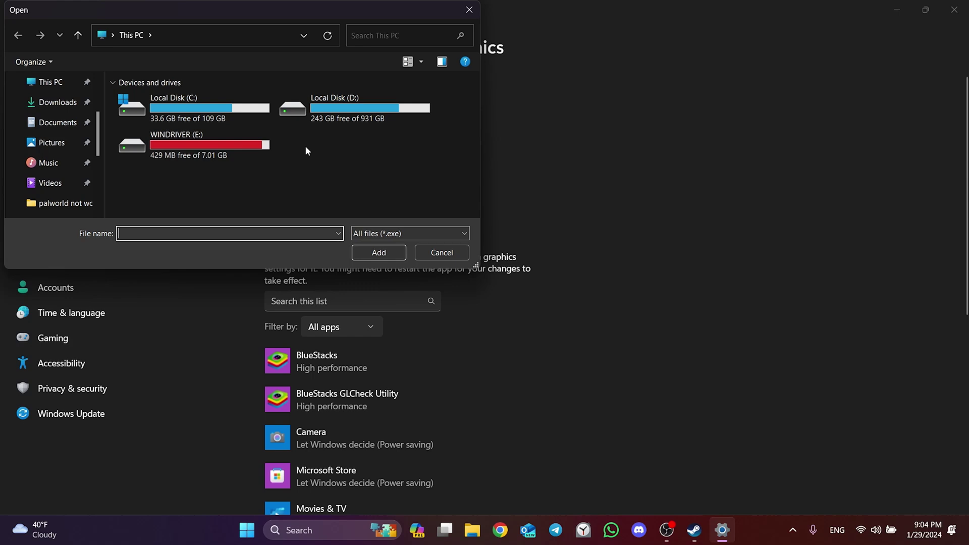
double_click(345, 110)
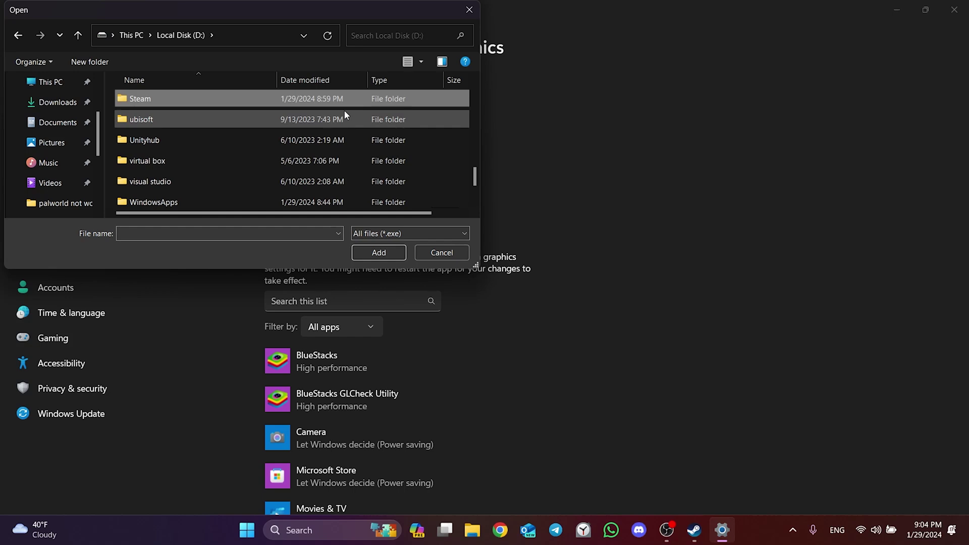
double_click(140, 99)
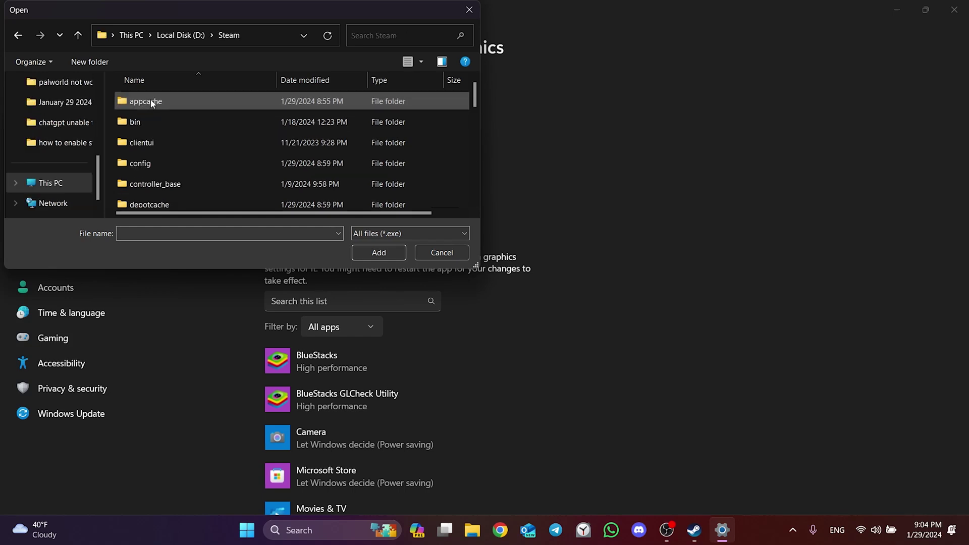
double_click(239, 6)
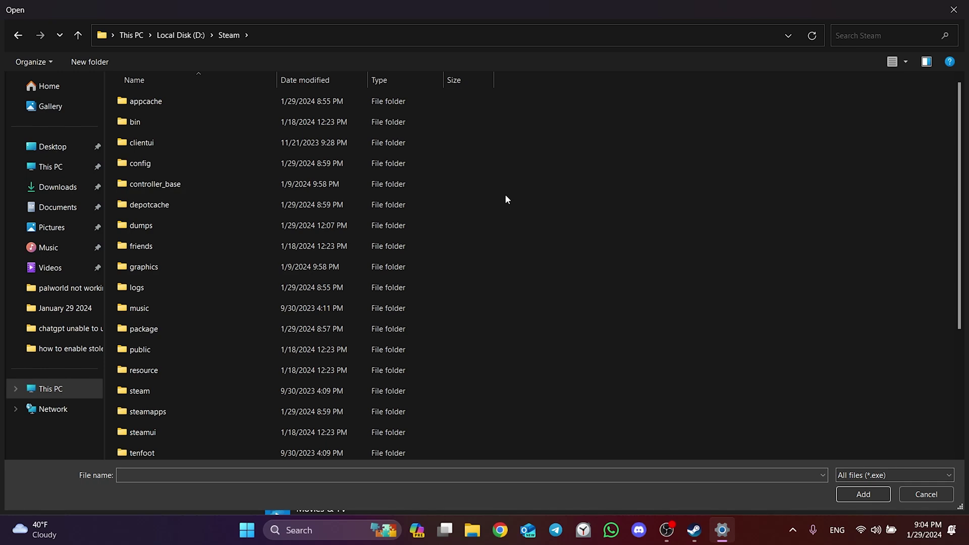
key("s")
scroll(506, 200, "down", 1)
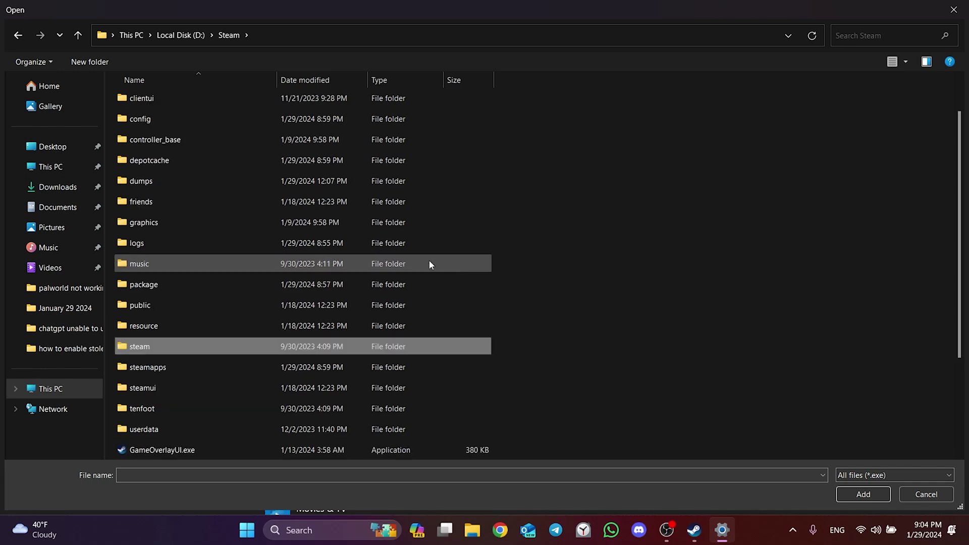
double_click(152, 367)
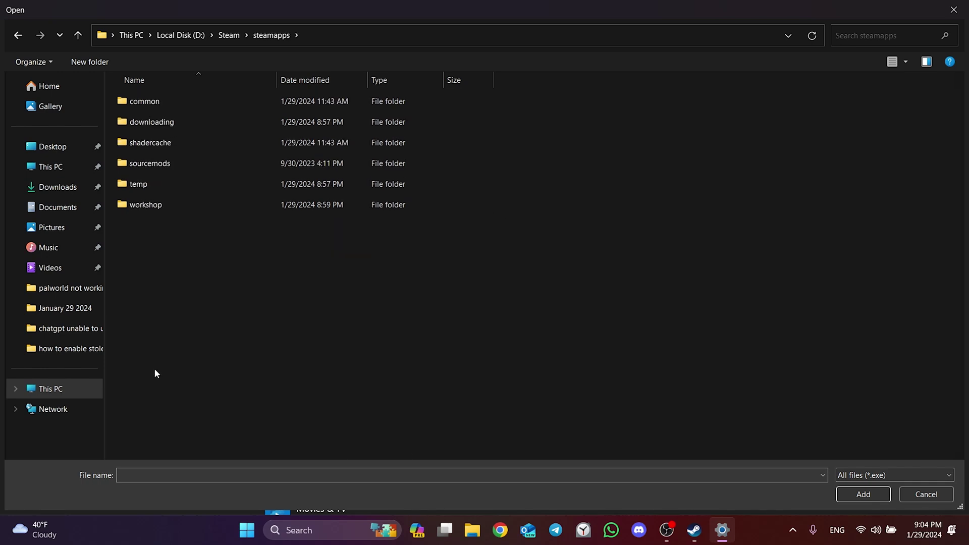
double_click(166, 102)
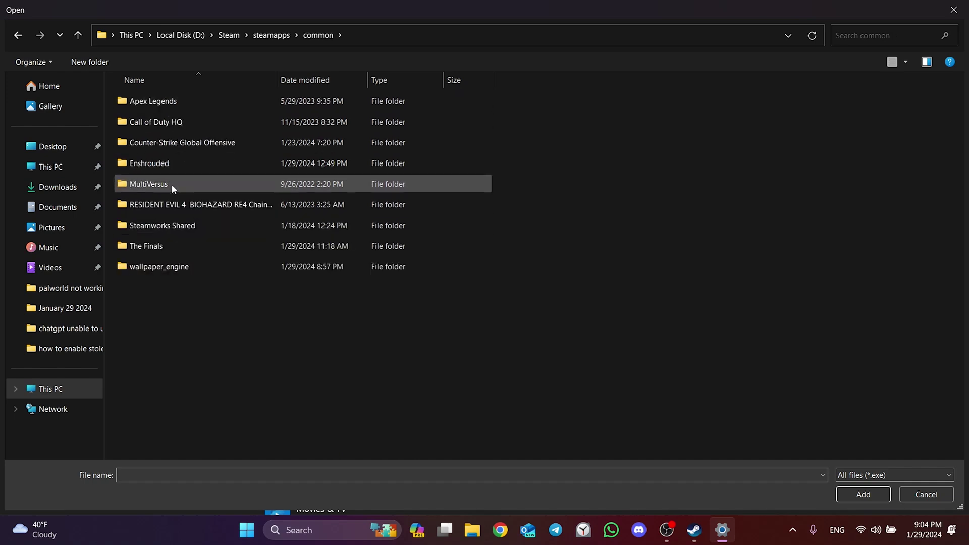
double_click(157, 164)
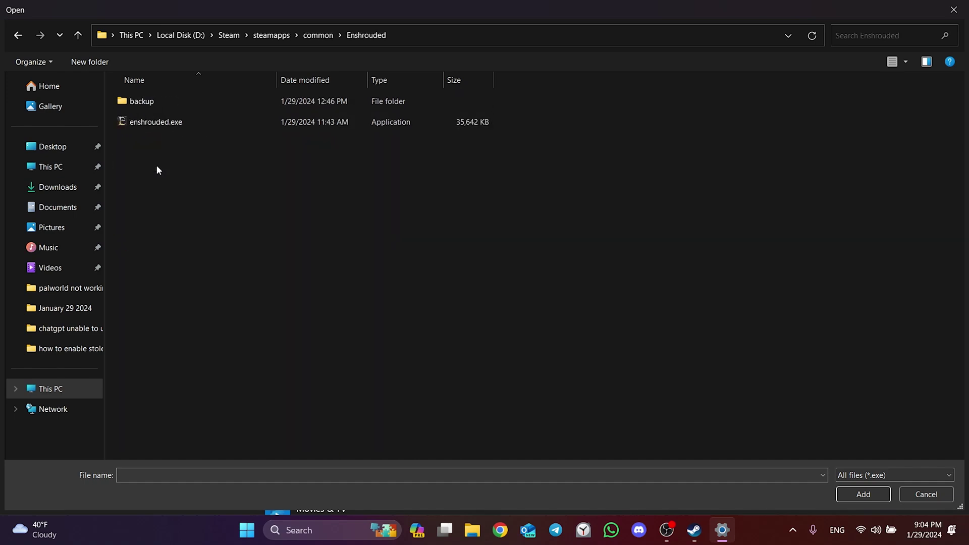
left_click(157, 125)
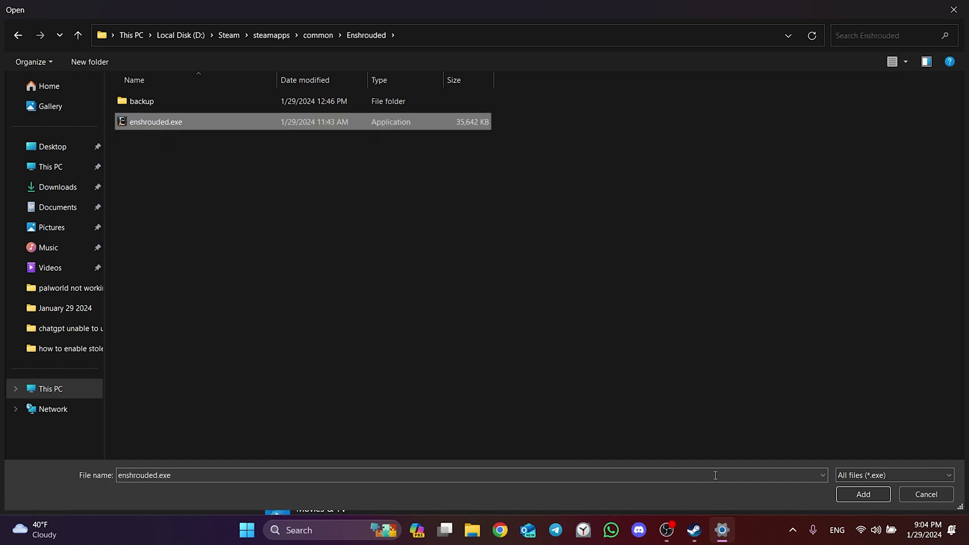
left_click(865, 498)
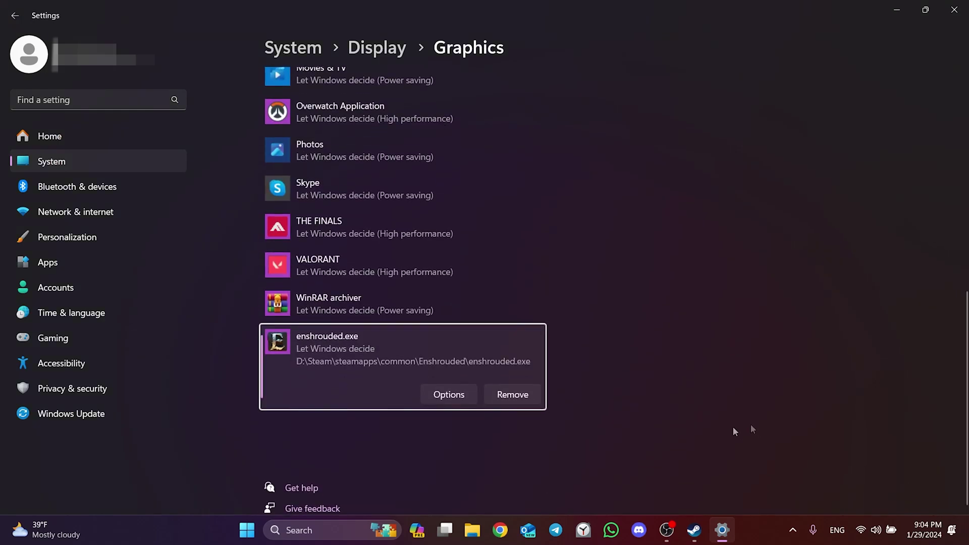
Set the graphics preference of enshrouded.exe to High performance, save it, and close Settings.
left_click(442, 396)
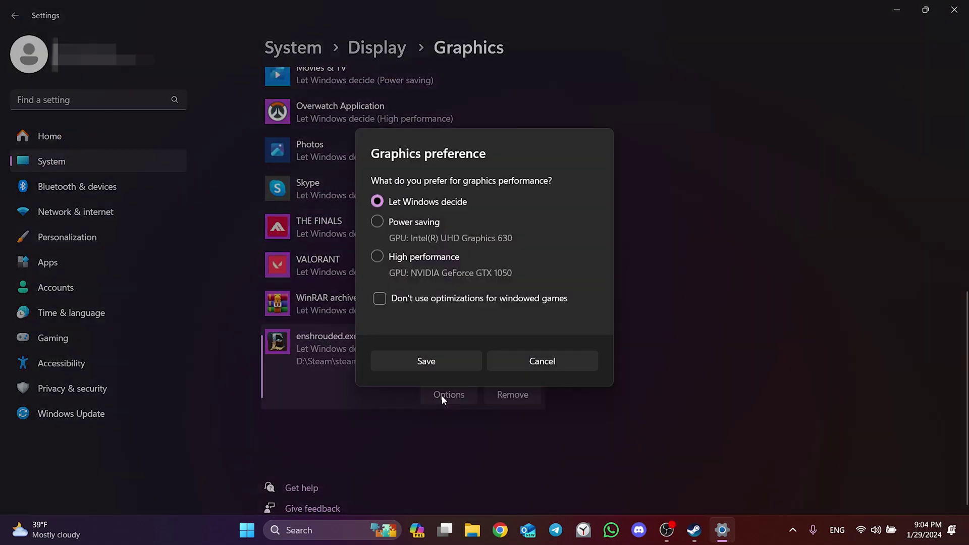
left_click(377, 257)
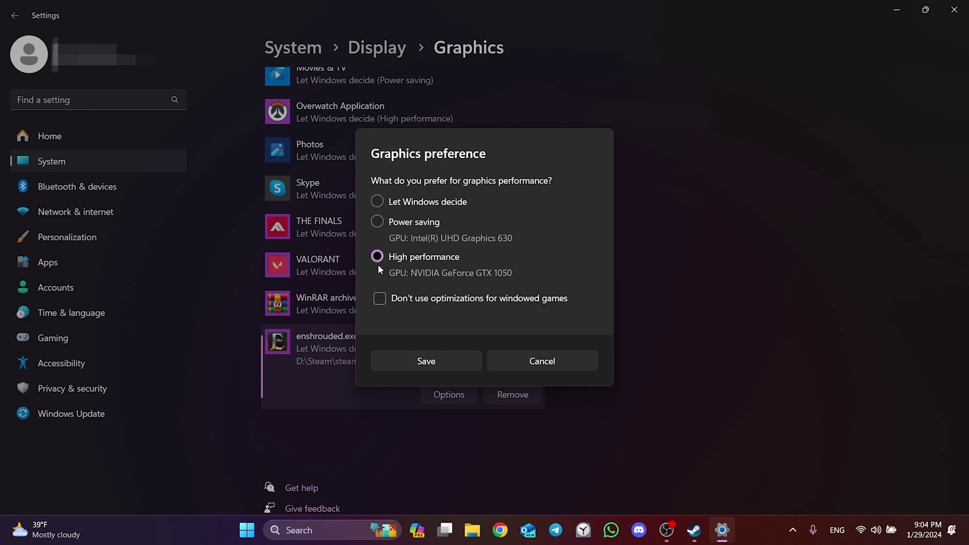
left_click(427, 362)
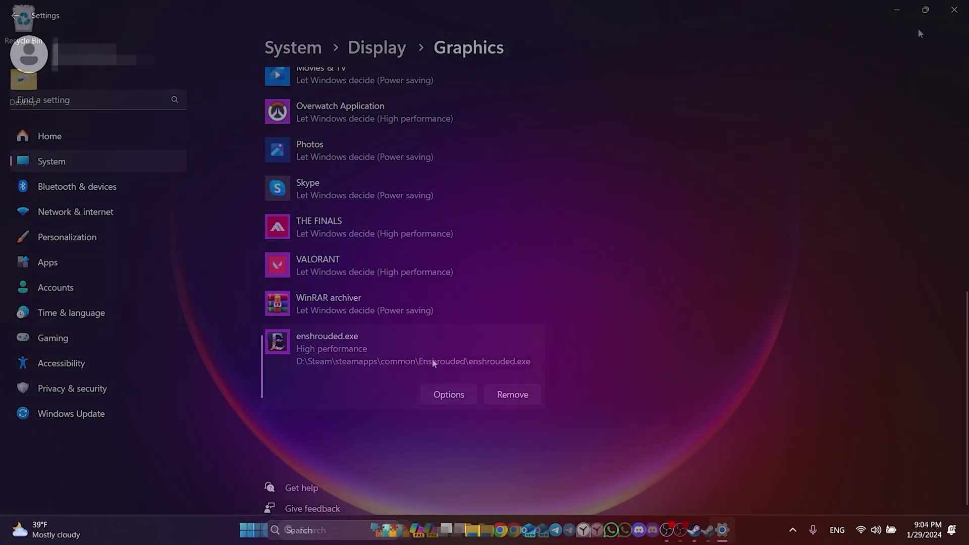
left_click(957, 8)
Search Windows for "task manager" and open Task Manager.
left_click(358, 523)
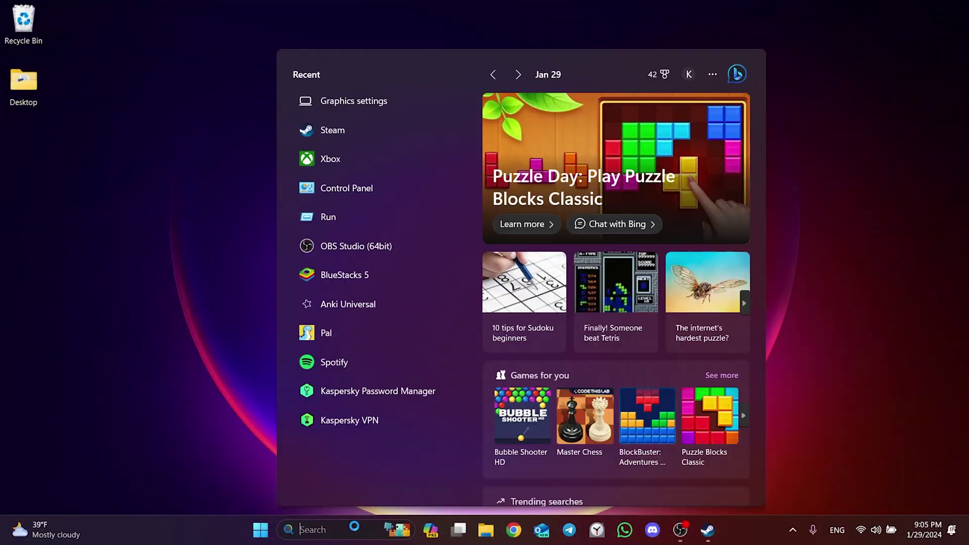
type("task manager")
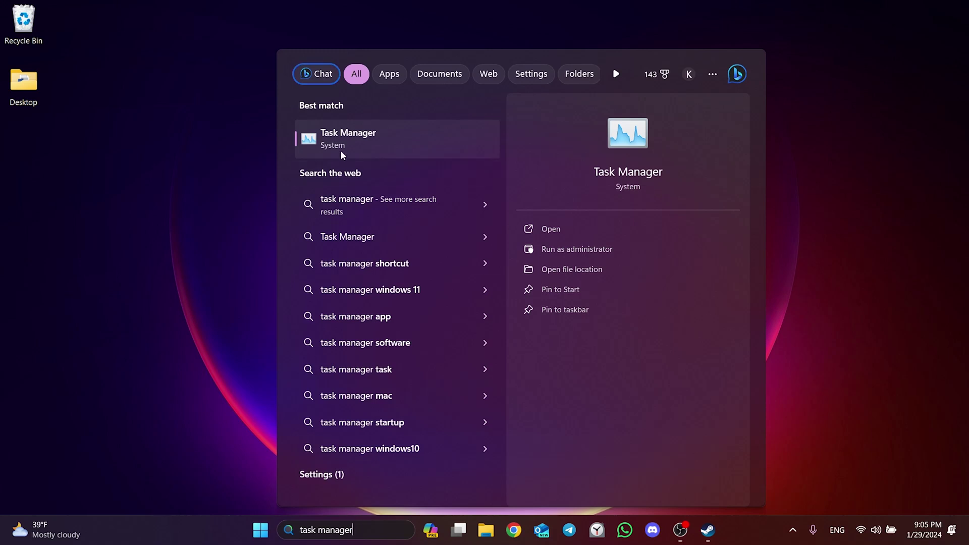
left_click(341, 150)
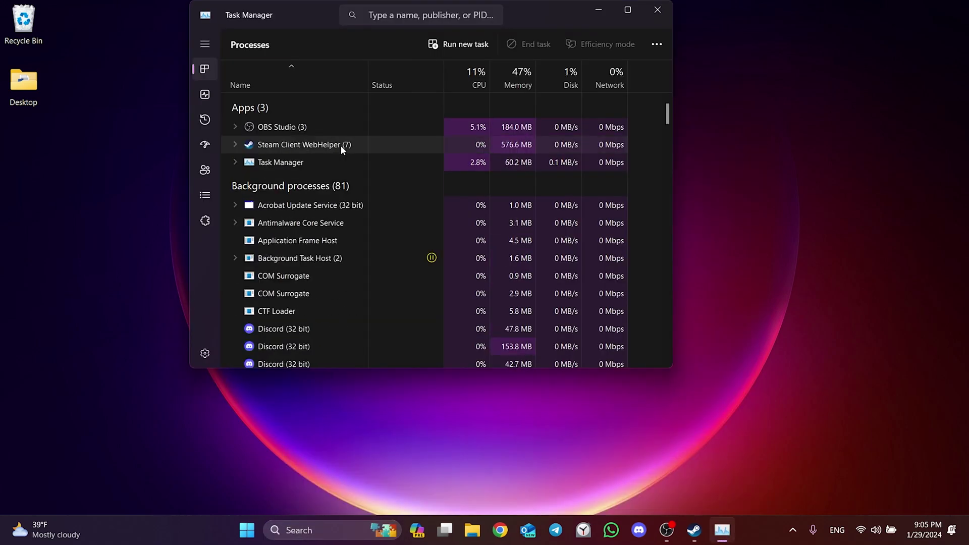
Filter the processes by "razer" and end the Razer Central Service, Razer Synapse Service and Razer Synapse Service Process tasks.
left_click(399, 15)
type("razer")
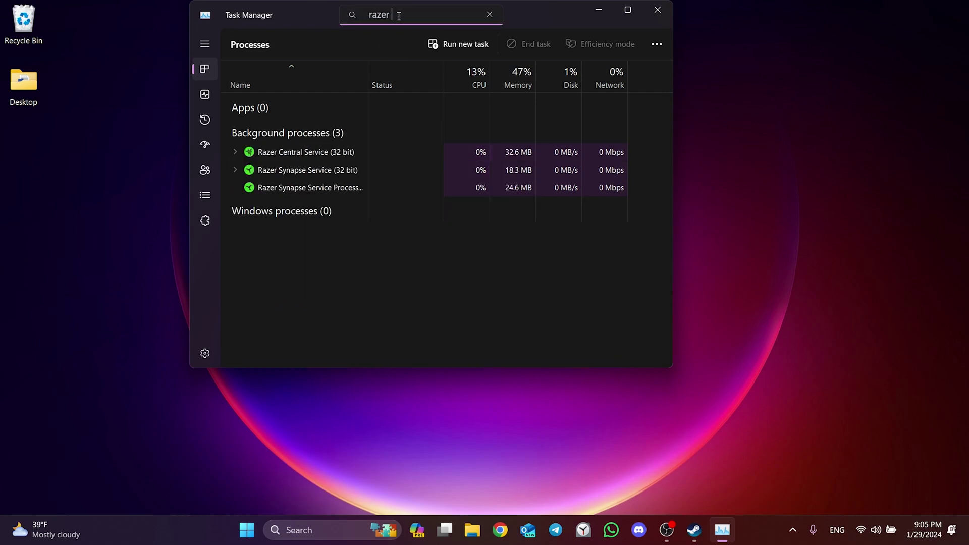
left_click(323, 153)
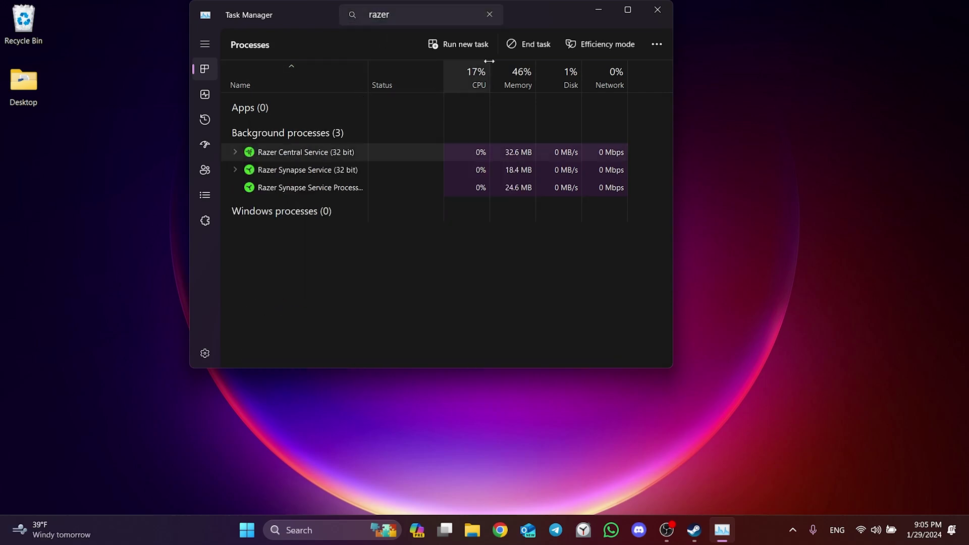
left_click(517, 46)
left_click(349, 151)
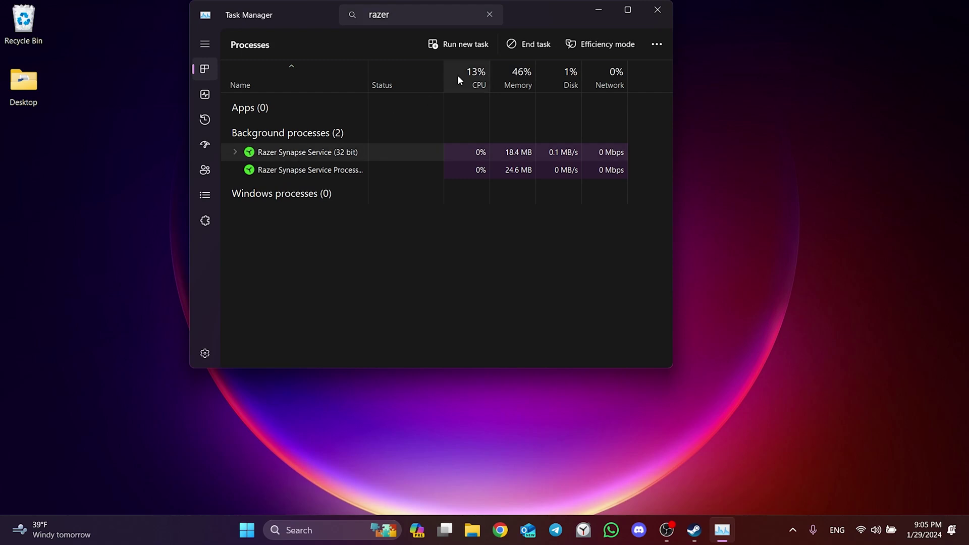
left_click(529, 46)
left_click(294, 156)
left_click(532, 47)
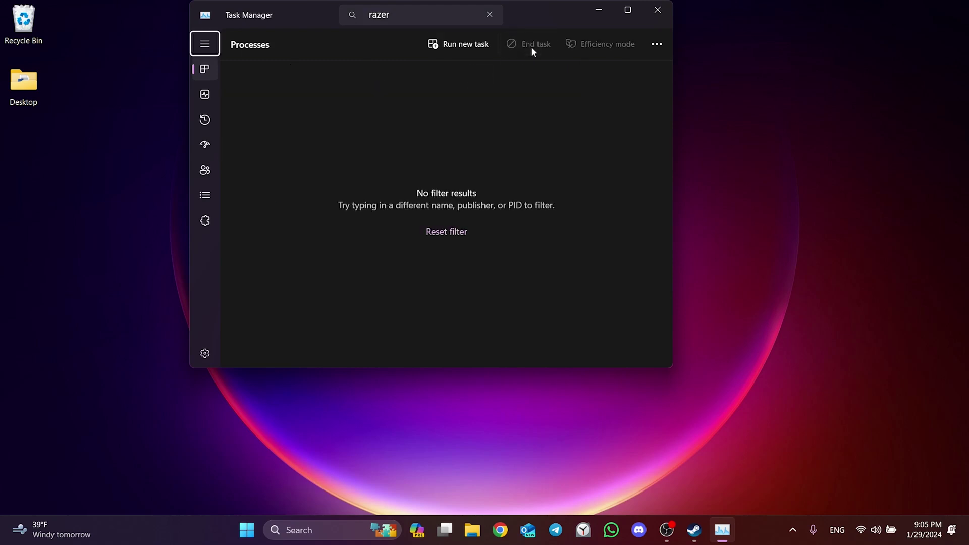
Check the running processes for "vanguard" and look through the unfiltered background process list before closing Task Manager.
key("ctrl+f")
type("vanguard")
key("ctrl+a")
key("BackSpace")
scroll(378, 180, "down", 8)
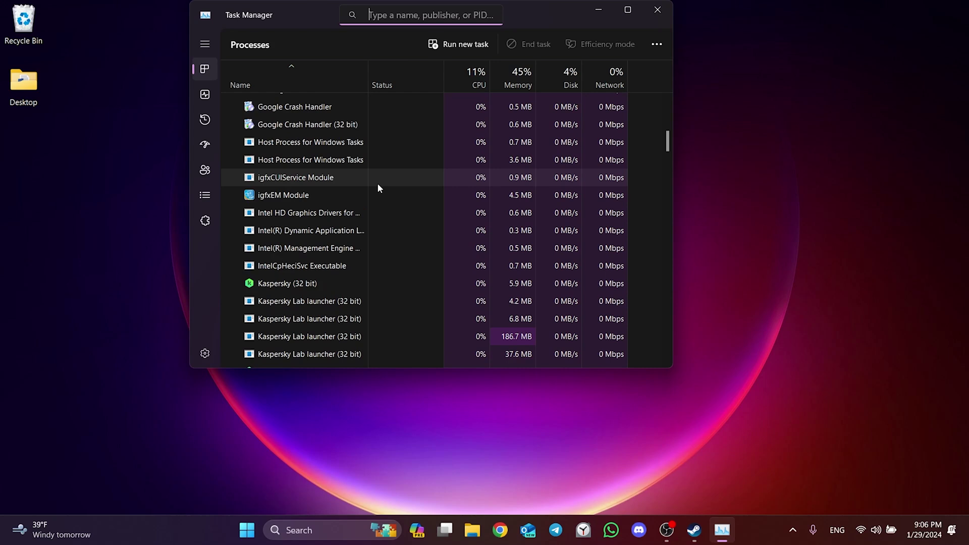
left_click(657, 10)
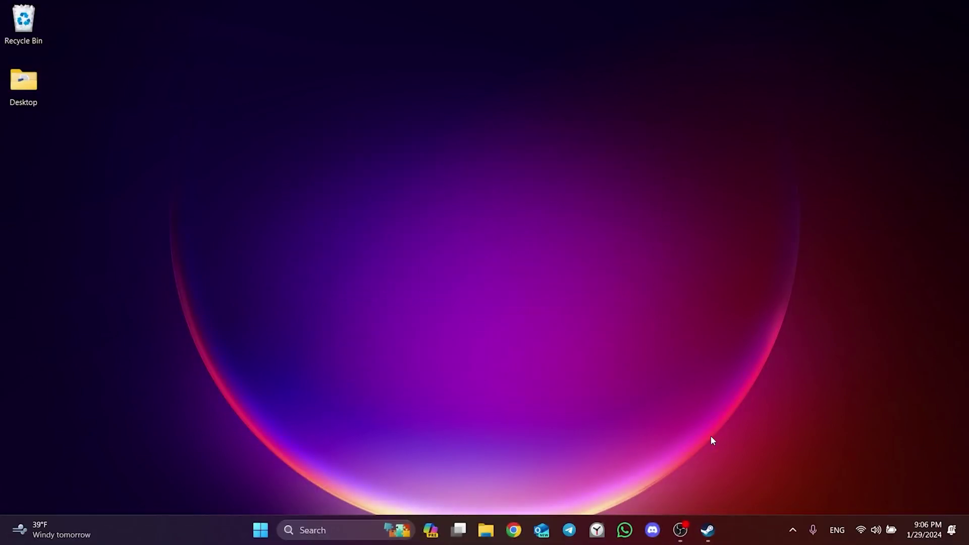
Switch to Steam, clear the download cache in its Downloads settings, and confirm the restart.
left_click(709, 529)
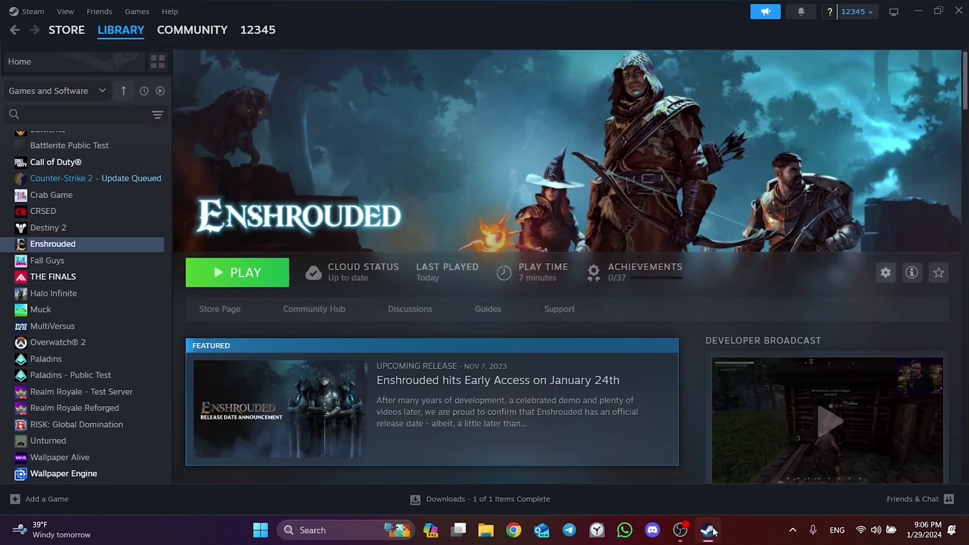
left_click(32, 13)
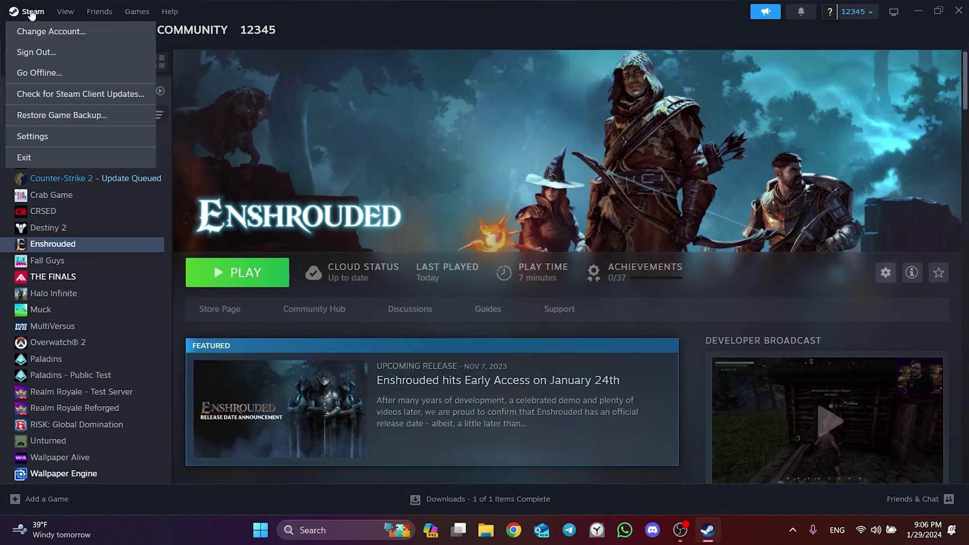
left_click(33, 137)
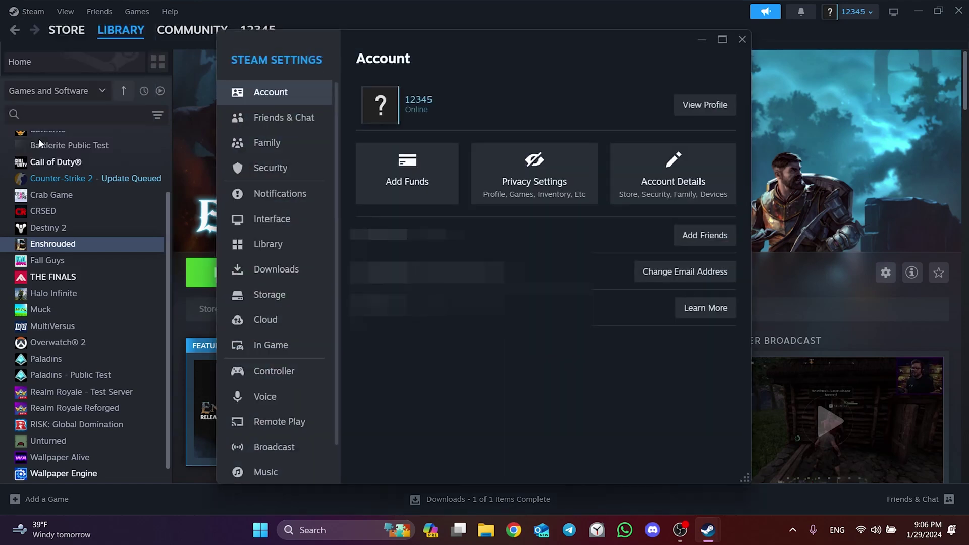
left_click(275, 271)
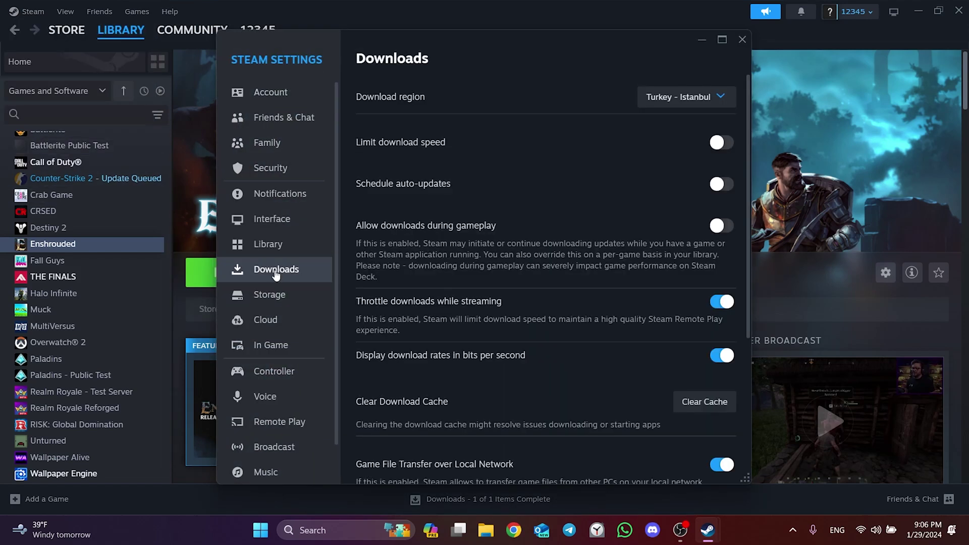
scroll(581, 306, "down", 1)
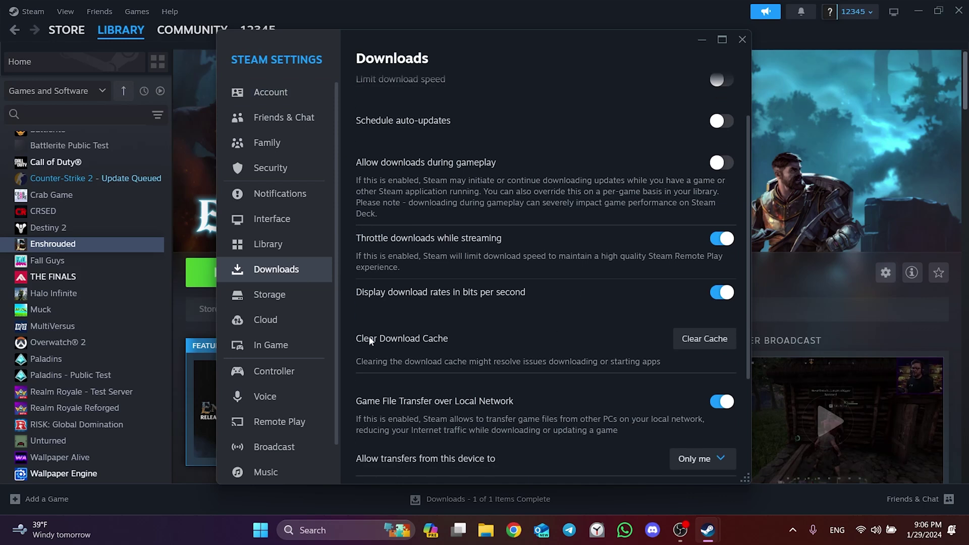
left_click(694, 338)
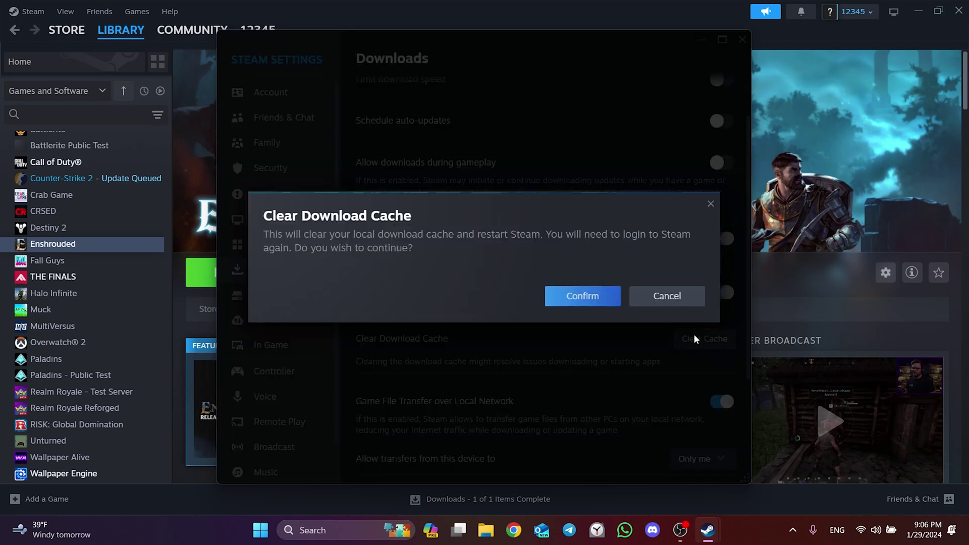
left_click(574, 299)
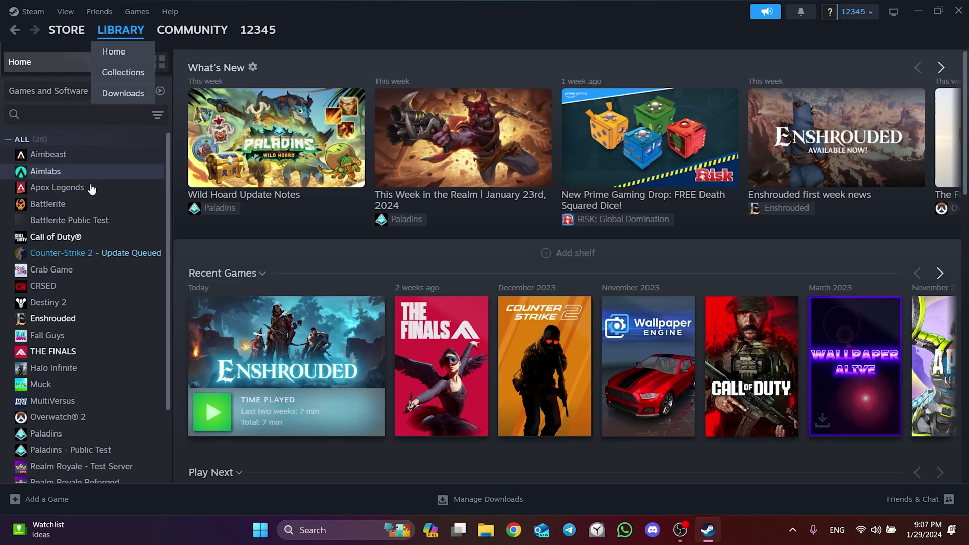
Open the properties of Enshrouded in the Steam library, check the in-game Steam Overlay setting, and close them.
left_click(53, 320)
right_click(53, 322)
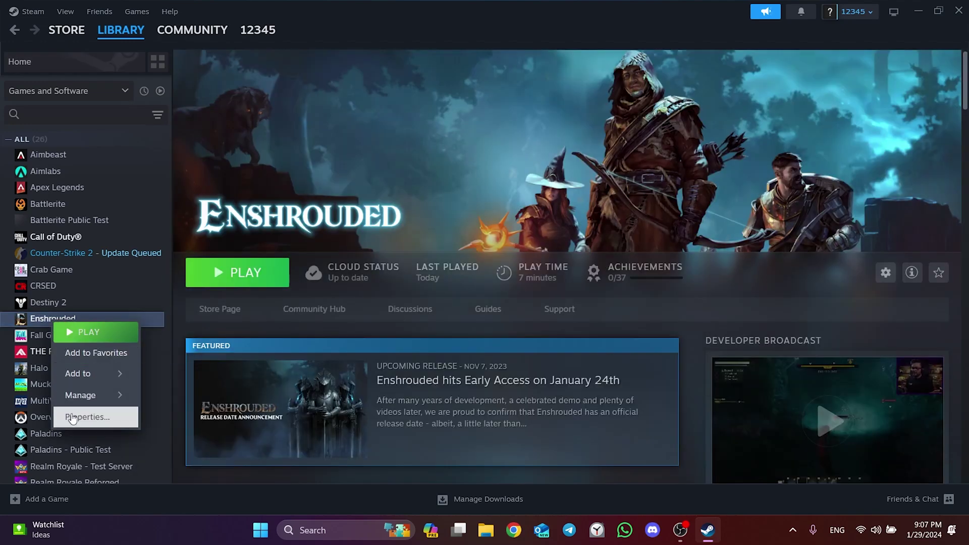
left_click(72, 418)
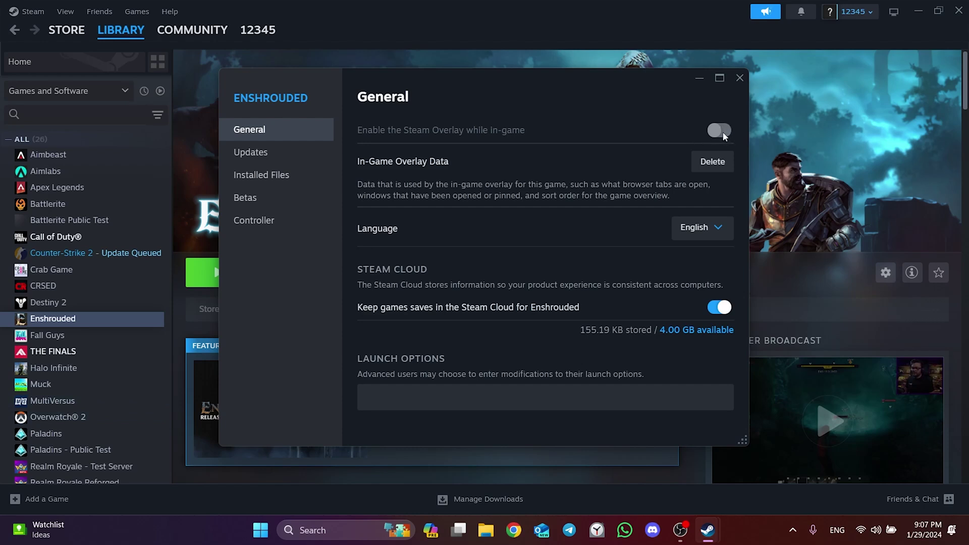
key("Escape")
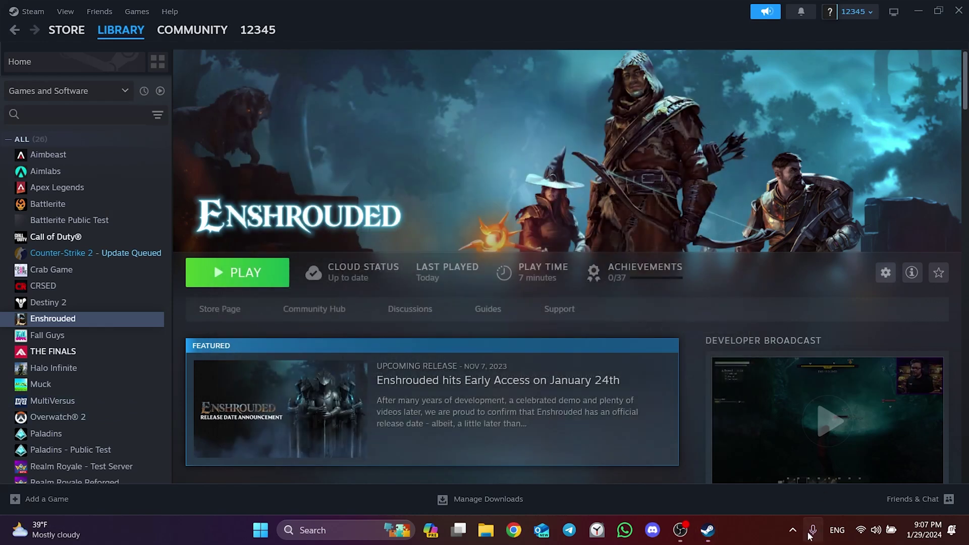
Switch to Discord and toggle its in-game overlay on and back off in the Game Overlay settings.
left_click(793, 531)
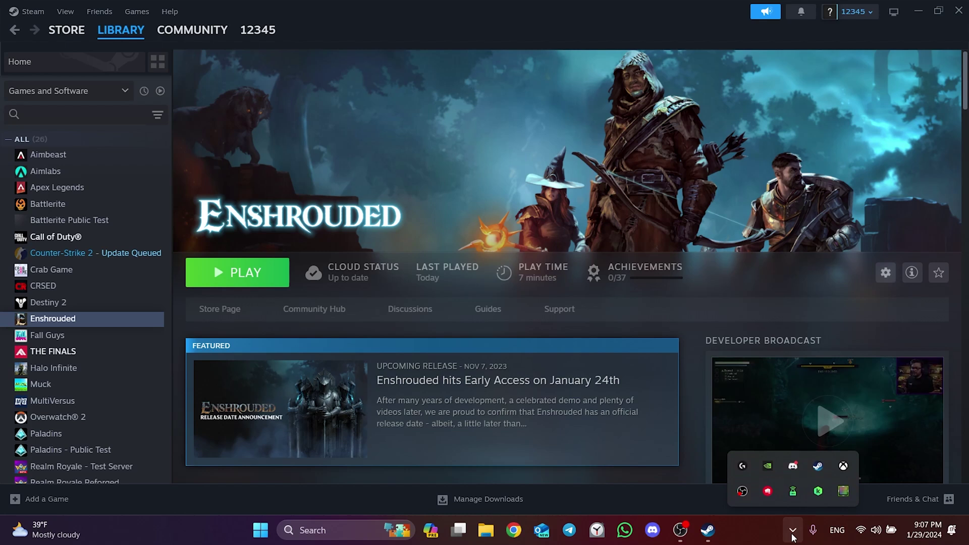
left_click(793, 466)
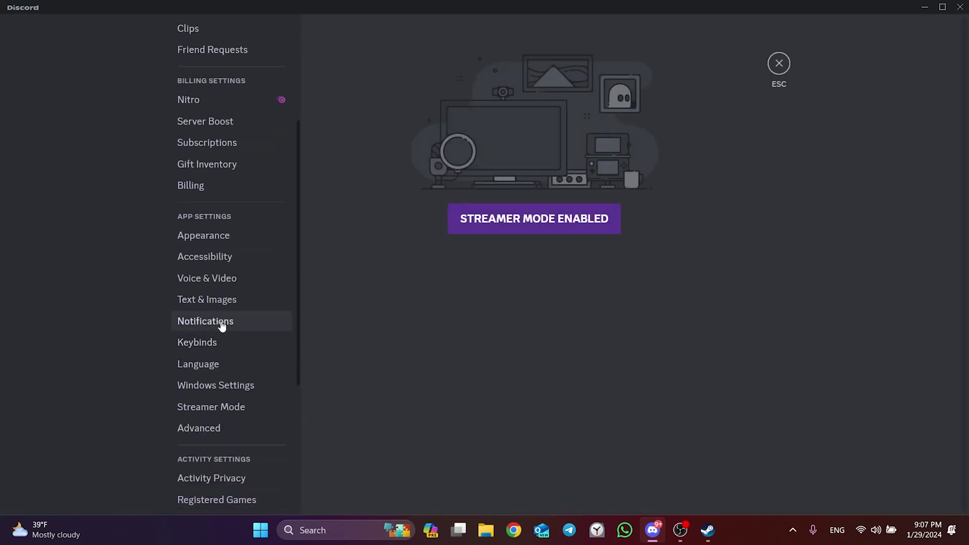
scroll(222, 326, "down", 4)
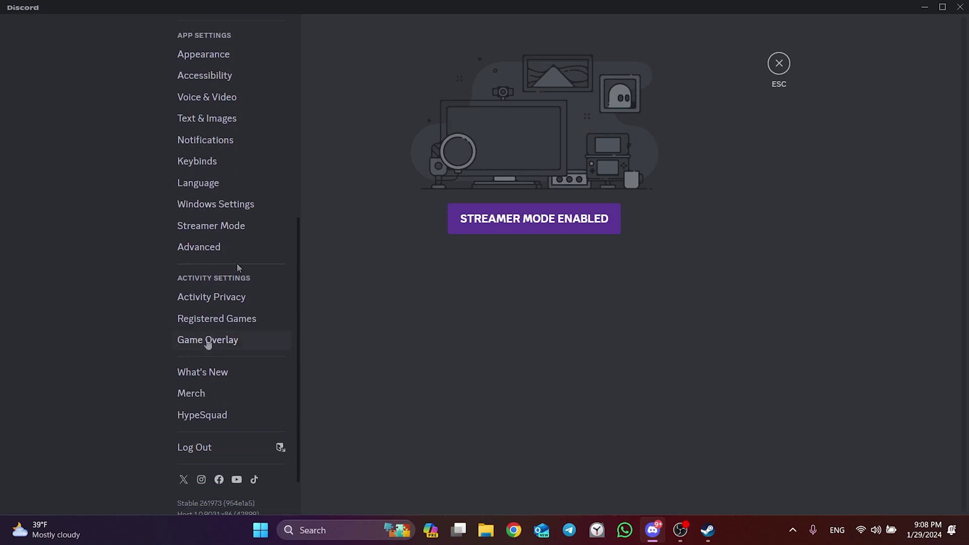
left_click(201, 344)
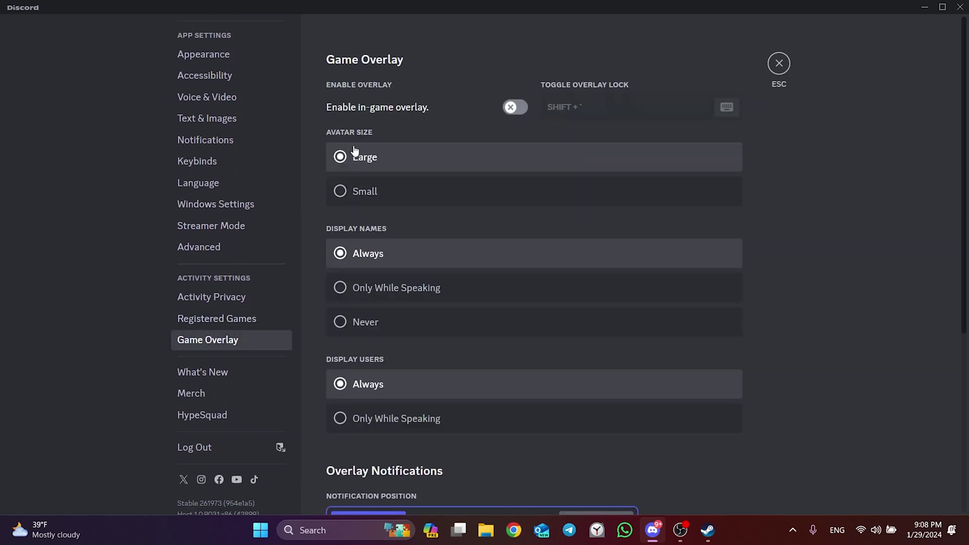
left_click(524, 105)
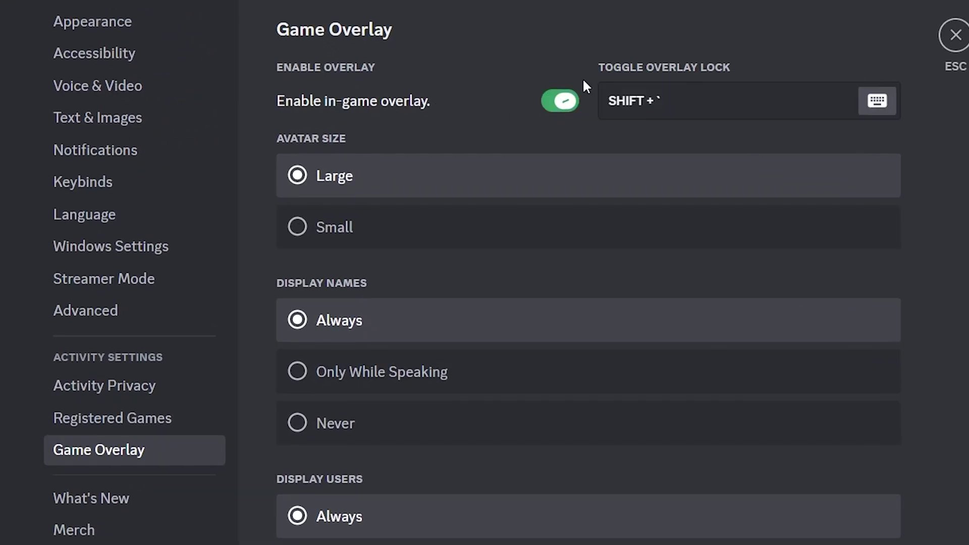
left_click(563, 107)
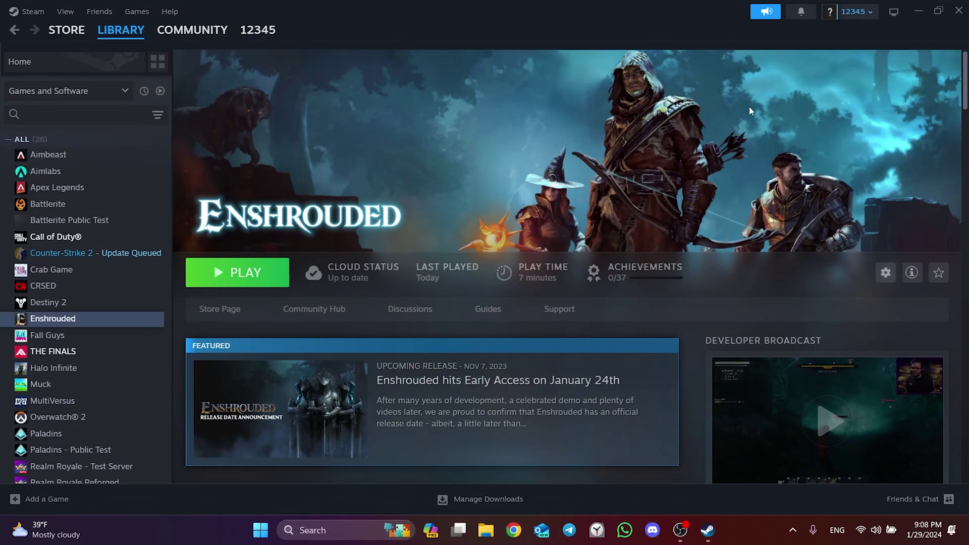
Open the installed files properties of Enshrouded in Steam and verify the integrity of the game files.
right_click(95, 318)
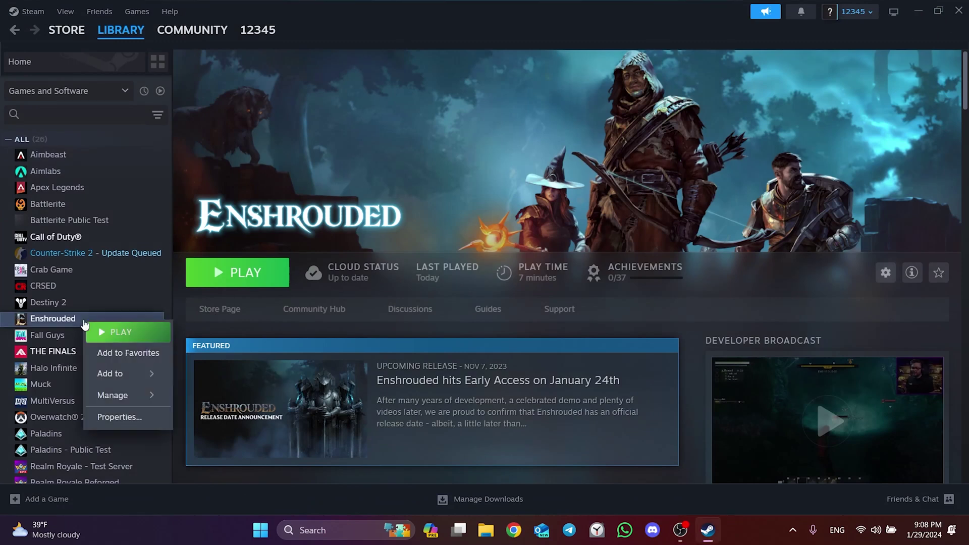
left_click(104, 417)
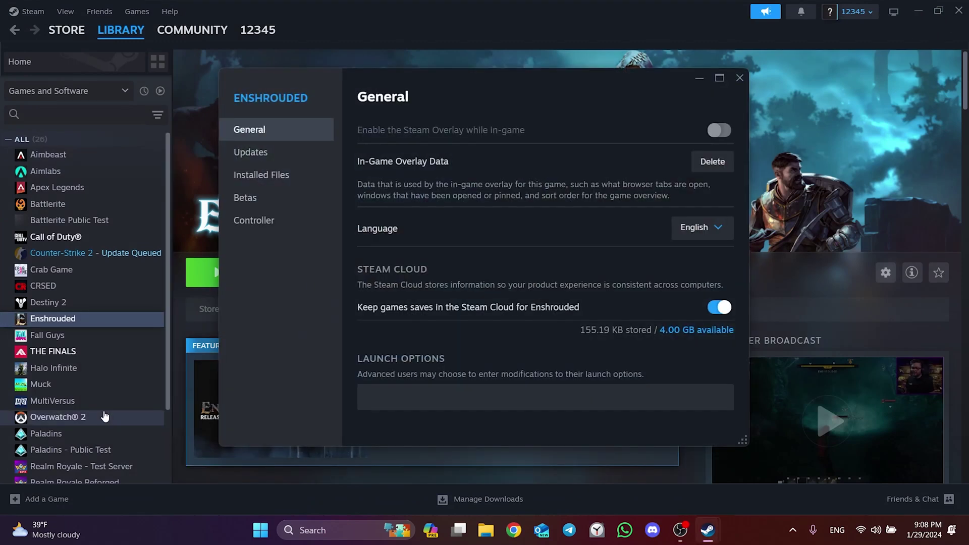
left_click(251, 186)
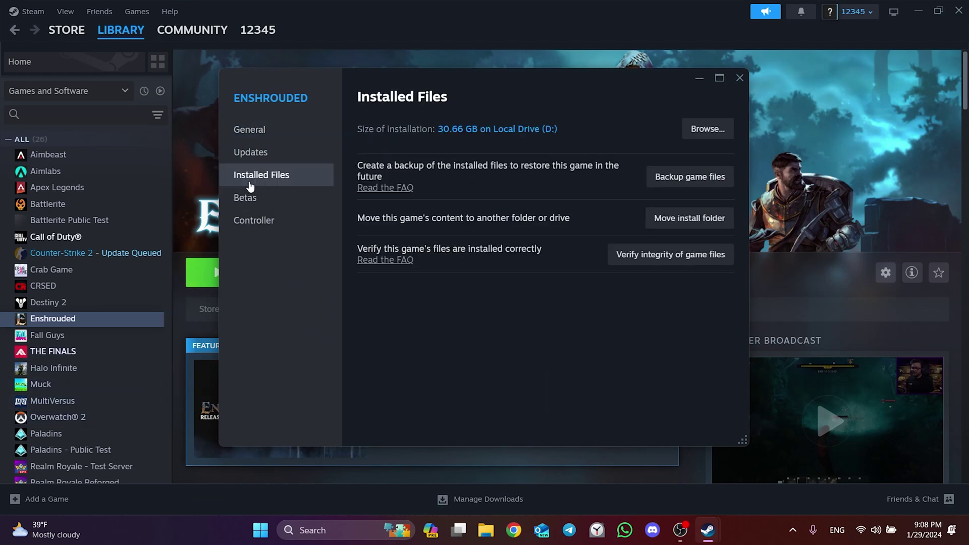
left_click(663, 257)
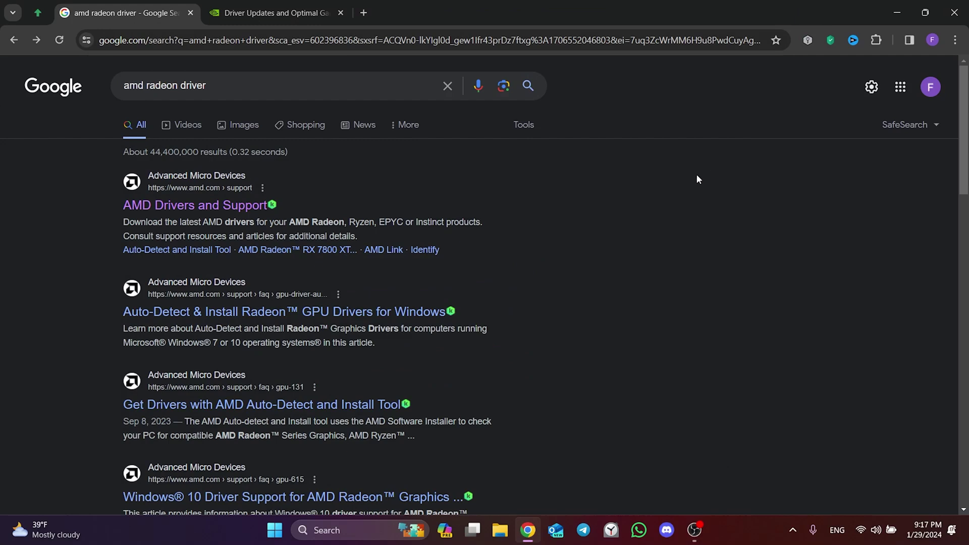
View the AMD Drivers and Support page and the NVIDIA GeForce Experience download page in the browser, then close it.
left_click(197, 206)
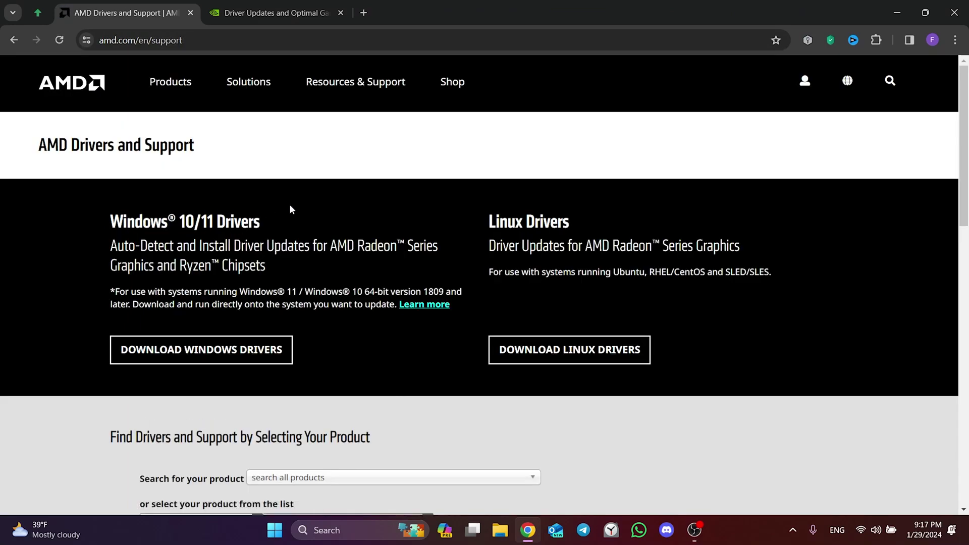
left_click(275, 13)
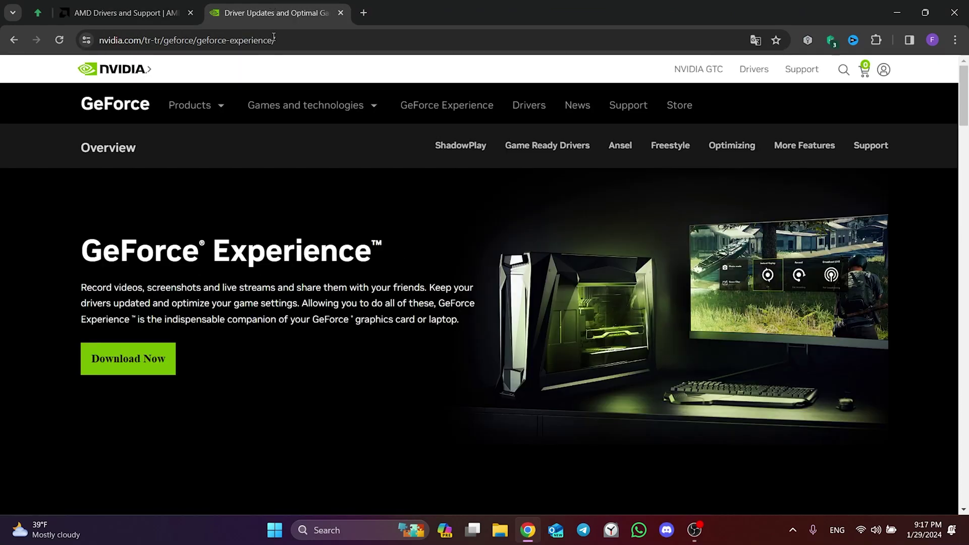
left_click_drag(81, 251, 471, 249)
left_click(464, 249)
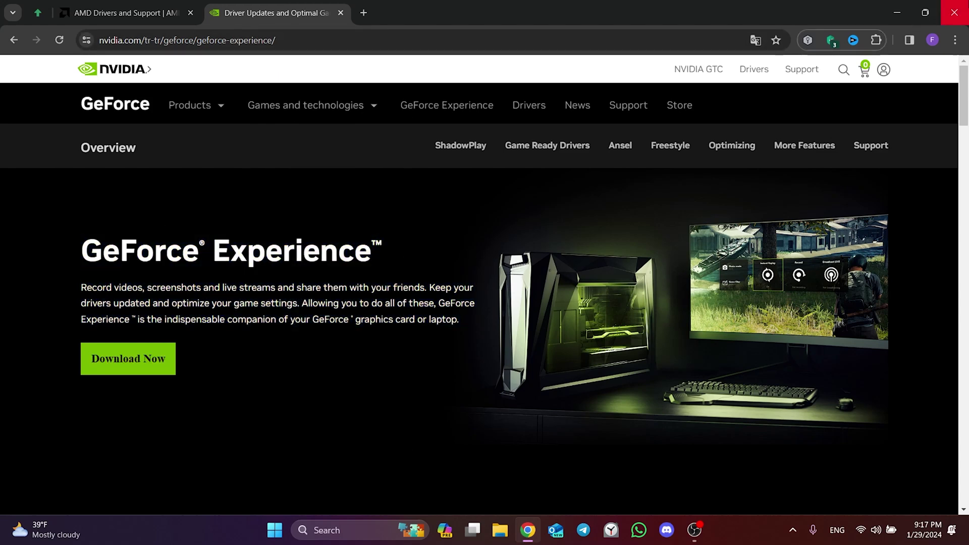
left_click(955, 12)
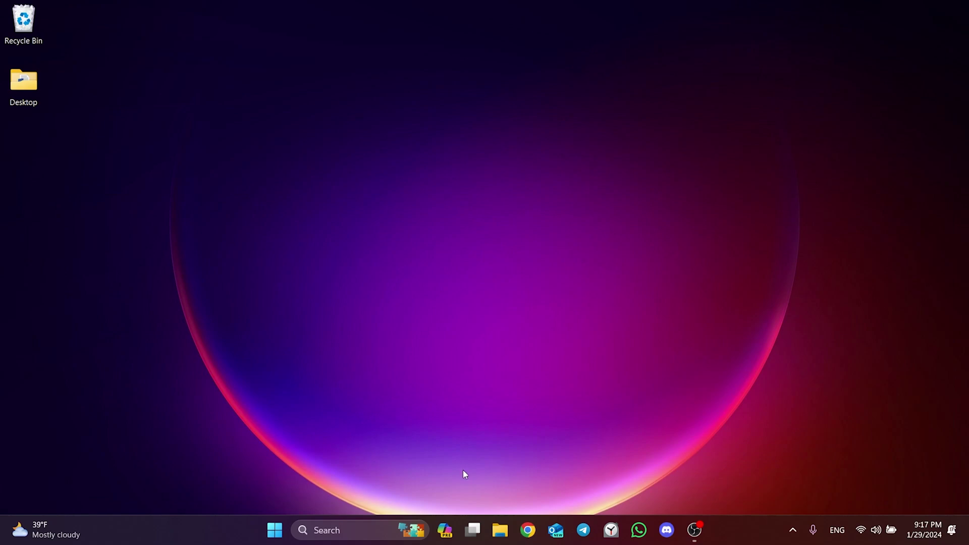
Search Windows for "gefor", open GeForce Experience, and check its drivers section for updates.
left_click(395, 536)
type("gefor")
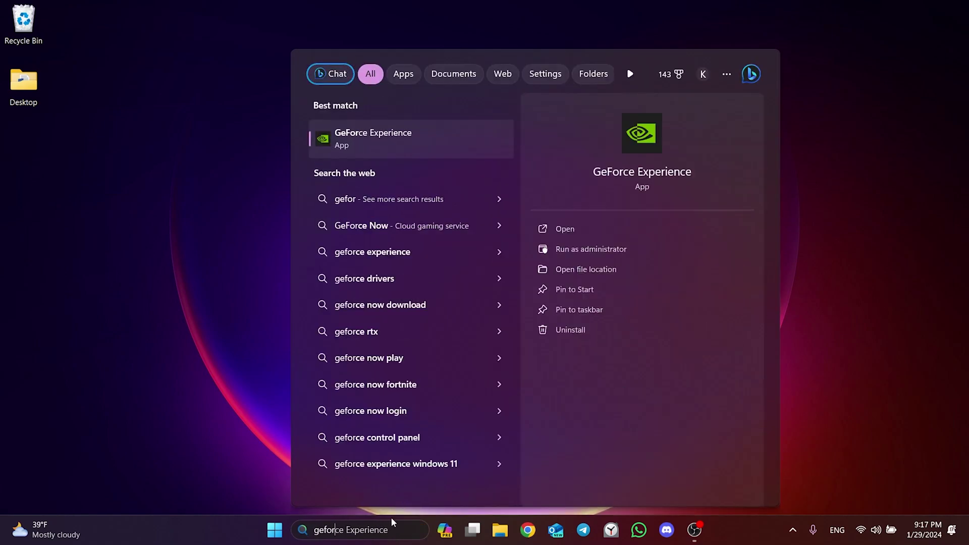
left_click(364, 136)
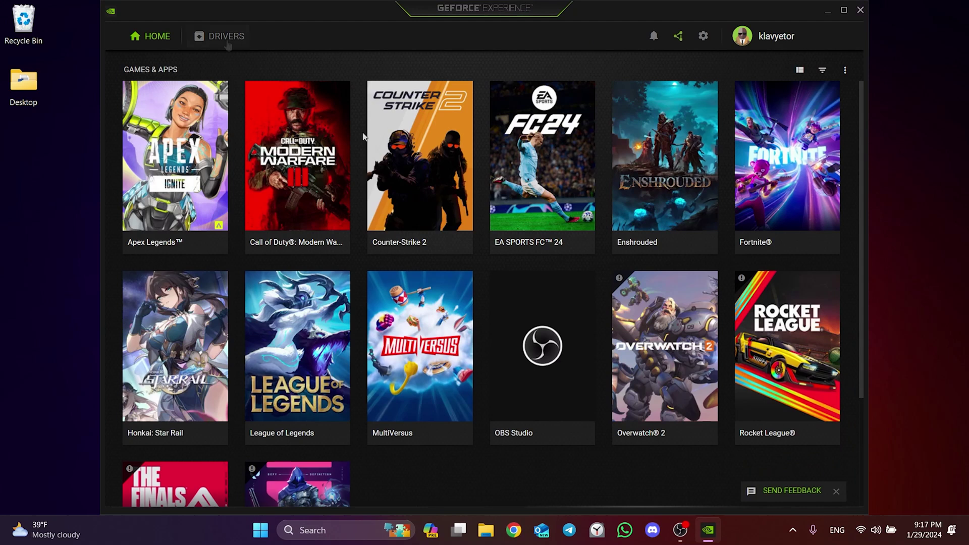
left_click(219, 36)
left_click(761, 72)
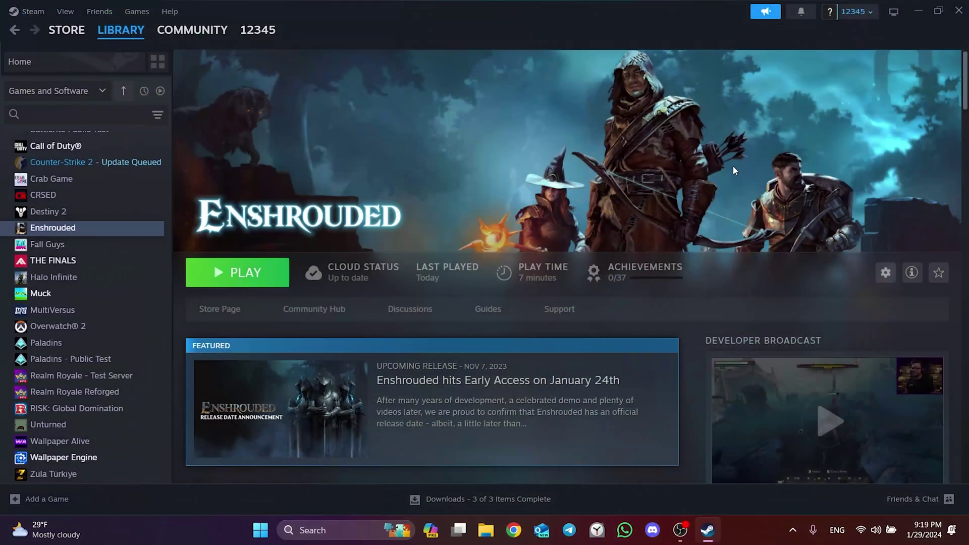
Add a new Steam library folder on Local Drive (C:) in Steam's Storage settings.
left_click(30, 11)
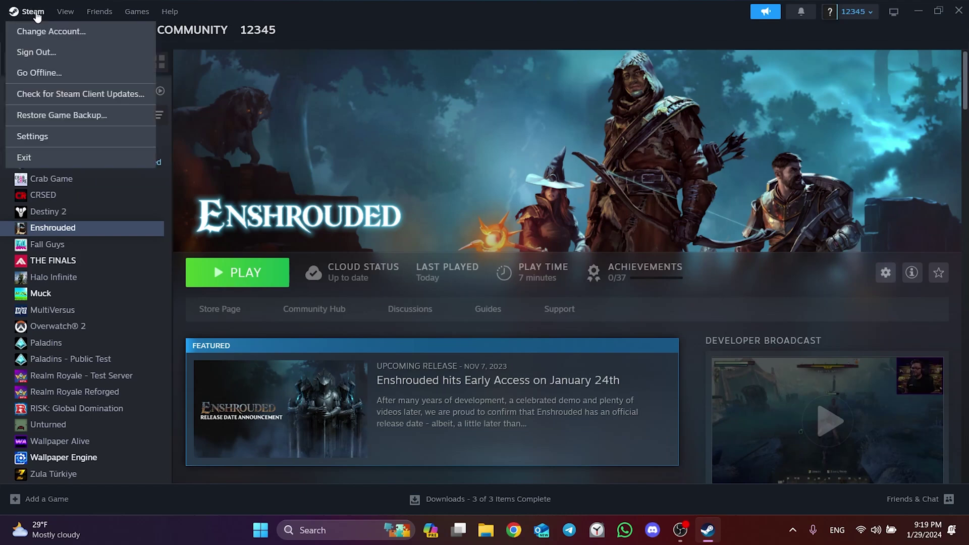
left_click(38, 136)
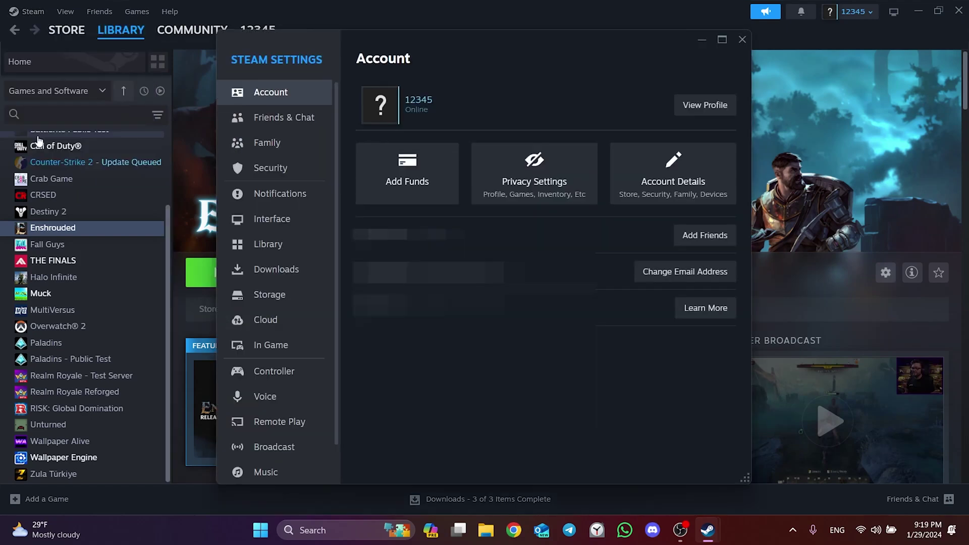
left_click(275, 301)
left_click(469, 86)
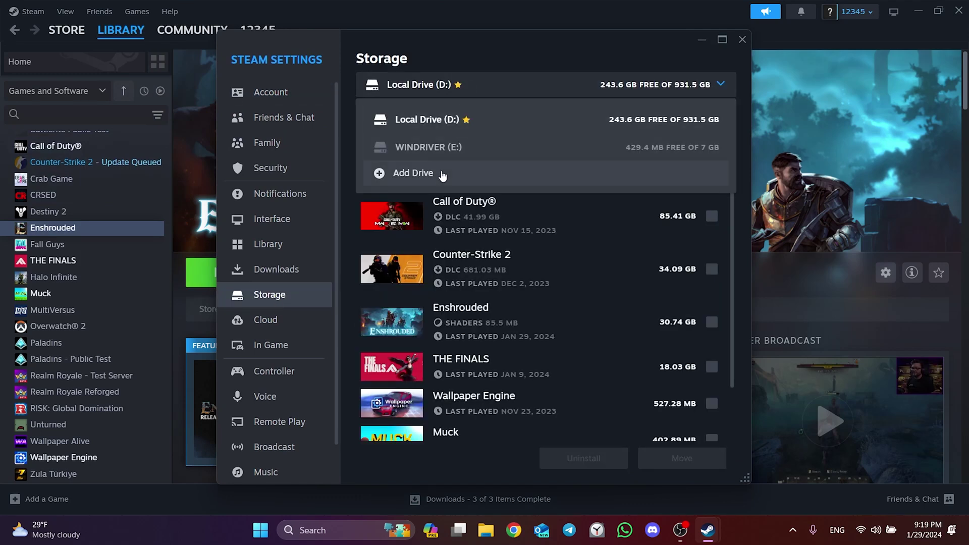
left_click(410, 175)
left_click(437, 237)
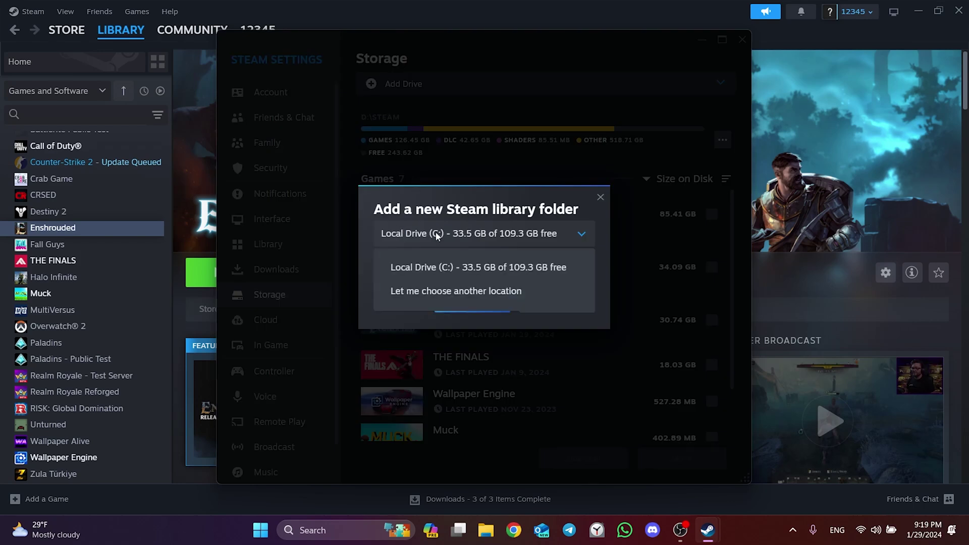
left_click(428, 264)
left_click(458, 309)
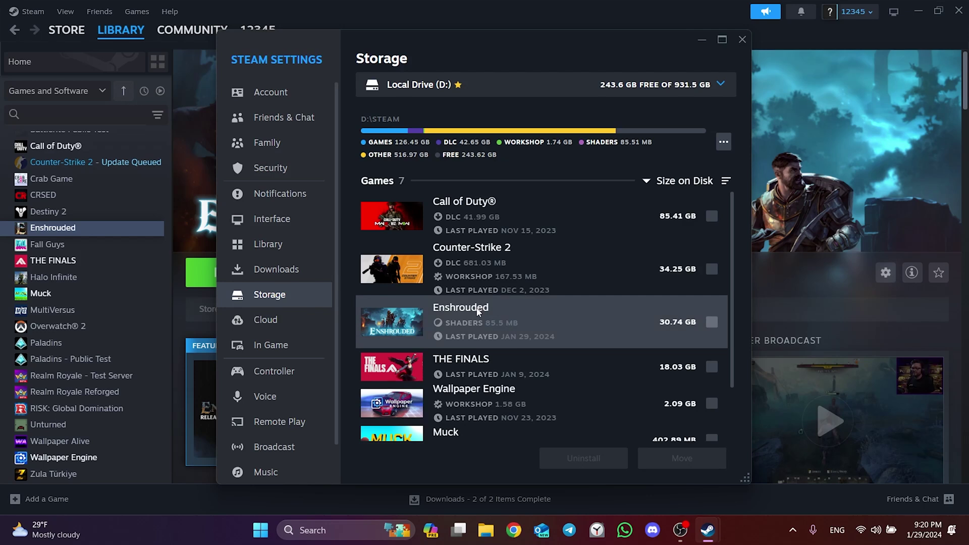
Select Muck among the games stored on Local Drive (D:), move it to Local Drive (C:), and dismiss the move dialog.
left_click(486, 84)
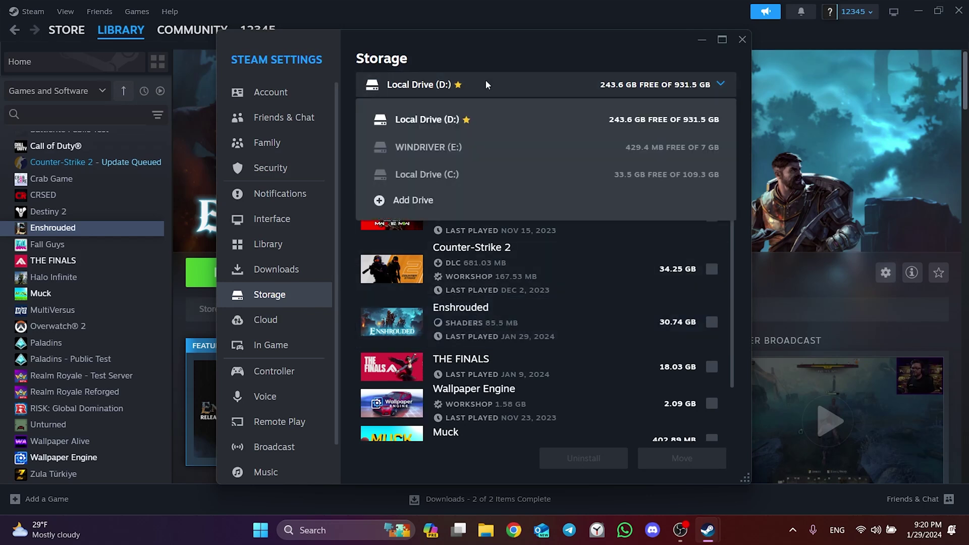
left_click(457, 85)
scroll(657, 353, "down", 2)
left_click(712, 377)
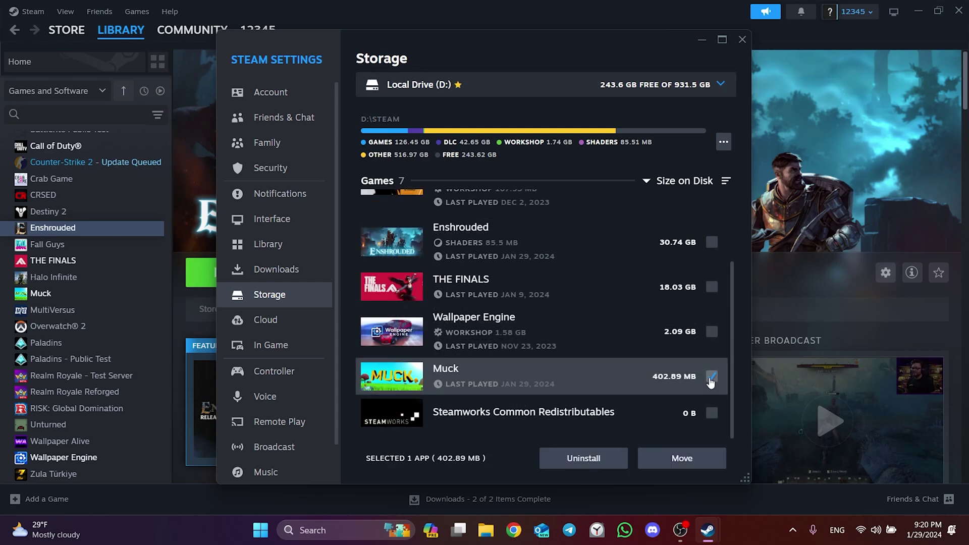
left_click(681, 459)
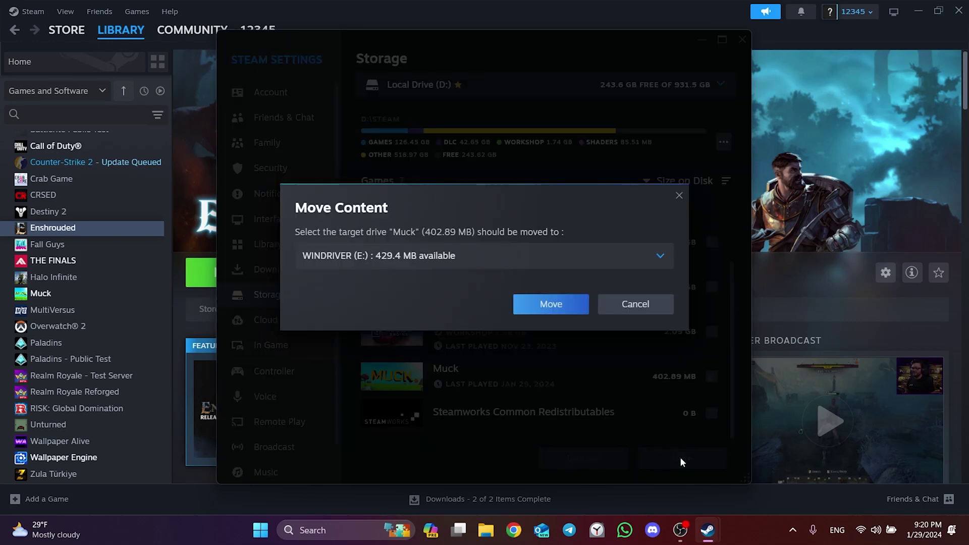
left_click(331, 255)
left_click(393, 312)
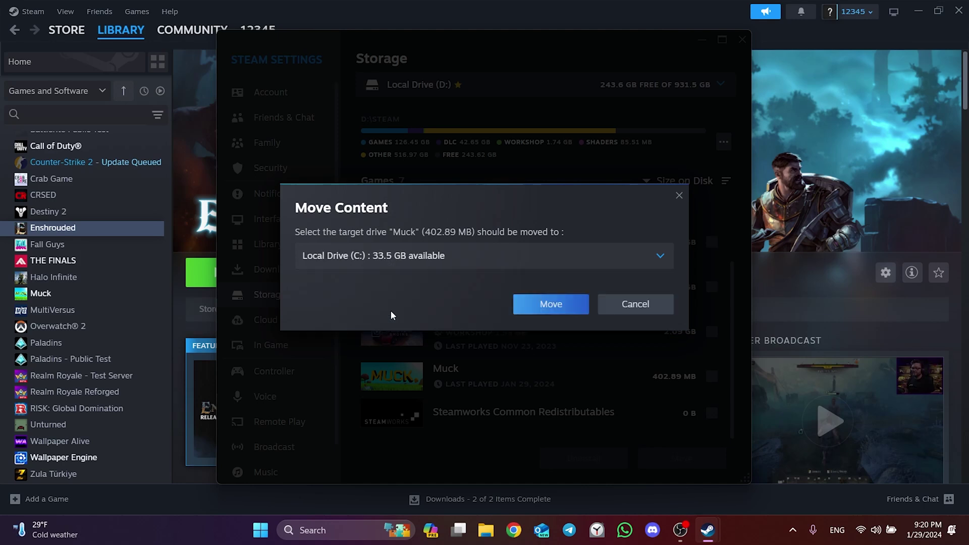
left_click(552, 309)
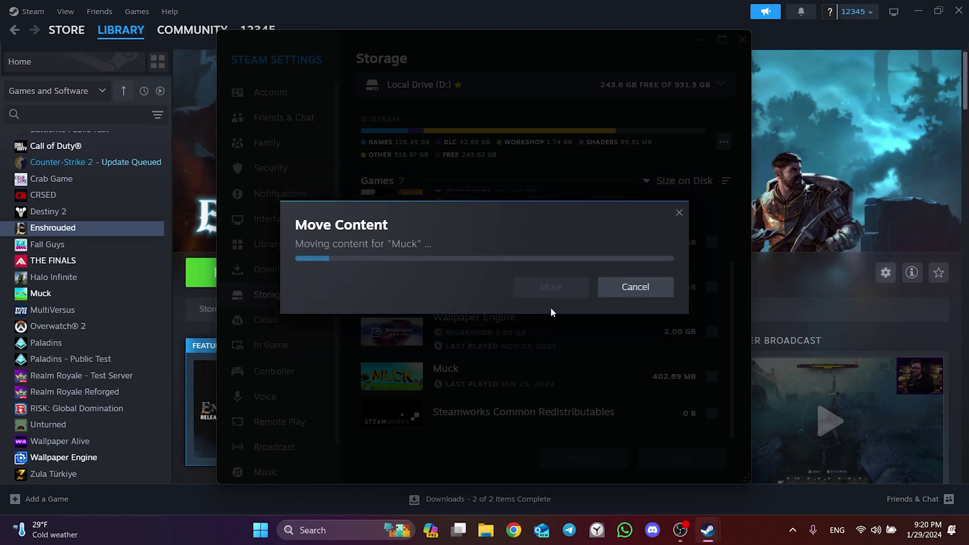
left_click(631, 287)
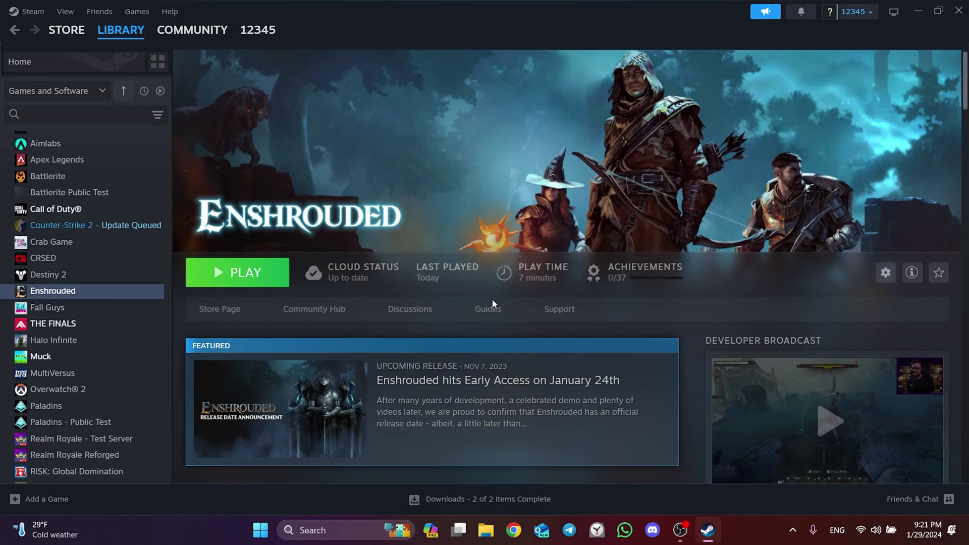
View the Uninstall option among Enshrouded's management options in the library without uninstalling, and show the Windows desktop.
right_click(55, 293)
mouse_move(63, 351)
mouse_move(65, 372)
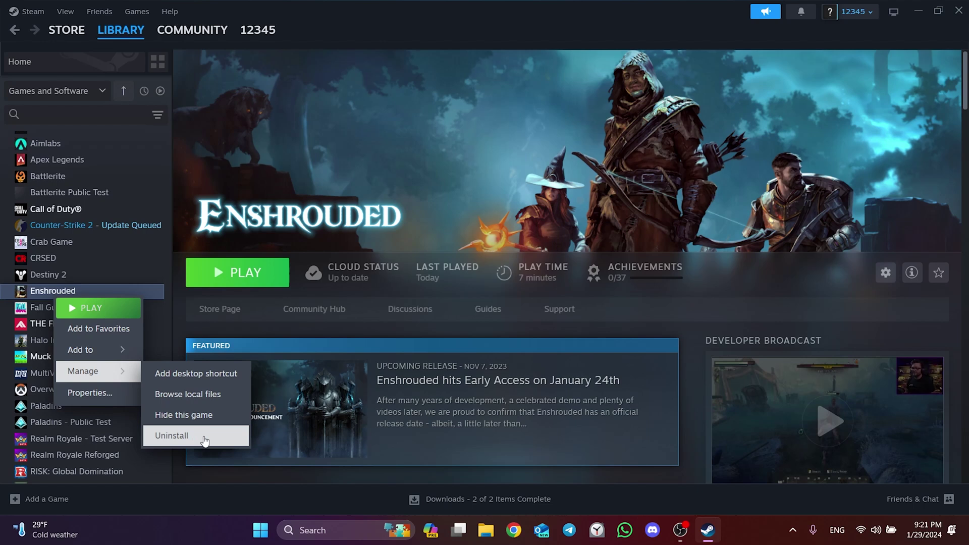
left_click(464, 334)
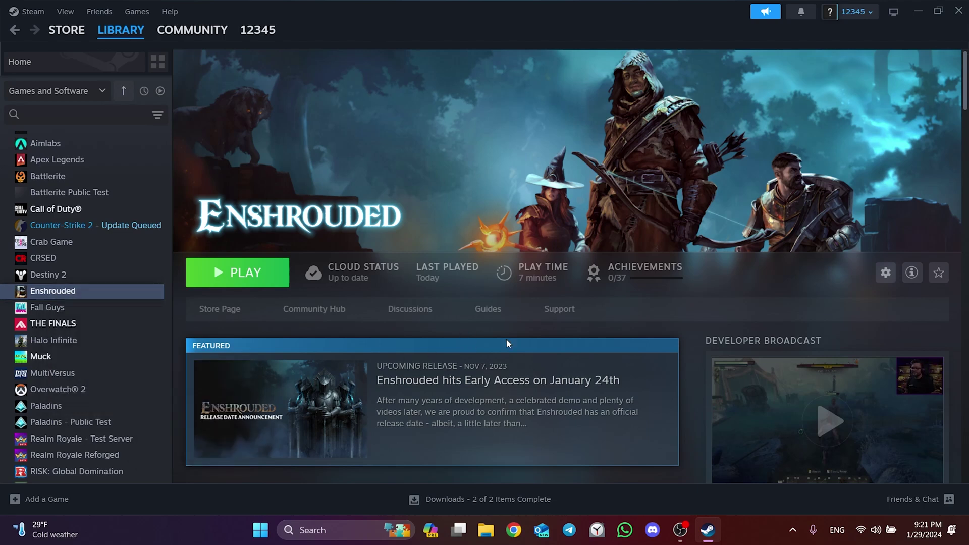
left_click(966, 530)
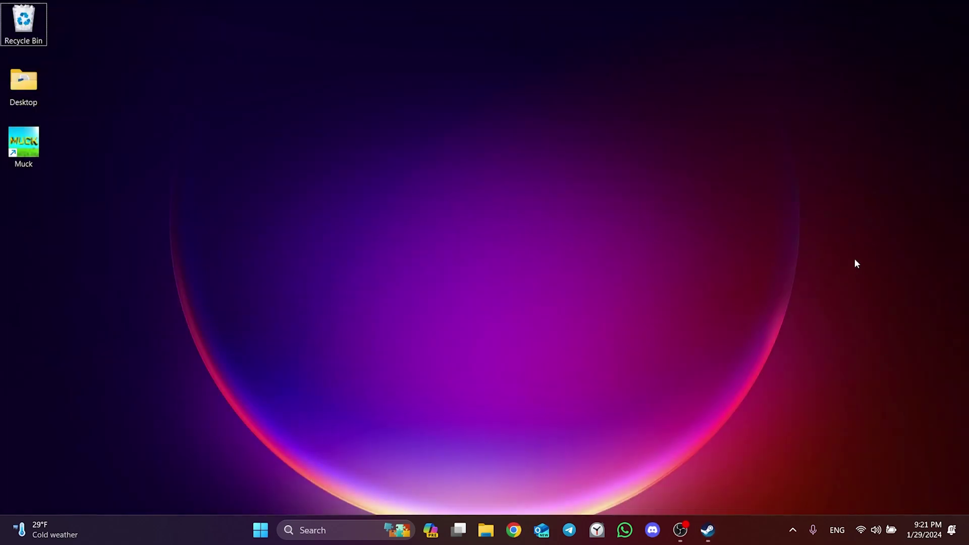